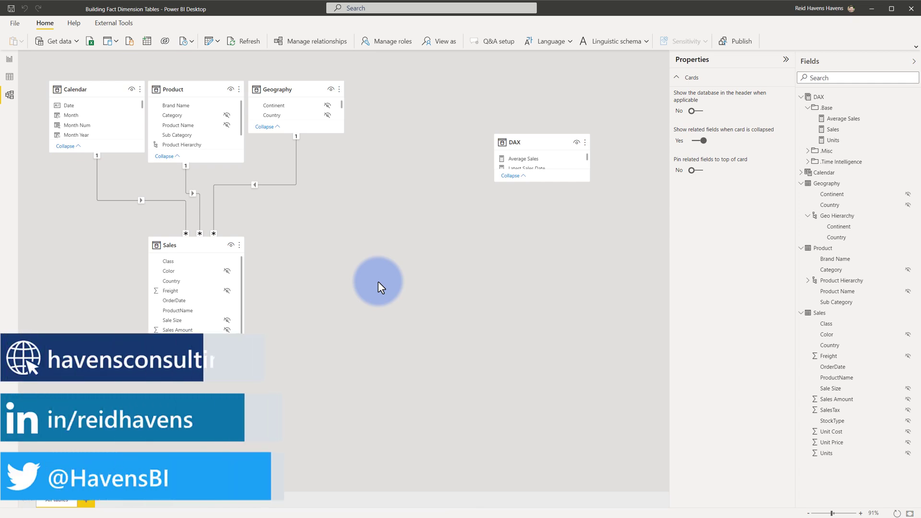
Step: Examine the Sales fact table and its related Product, Calendar and Geography dimension tables in the model diagram
left_click(196, 248)
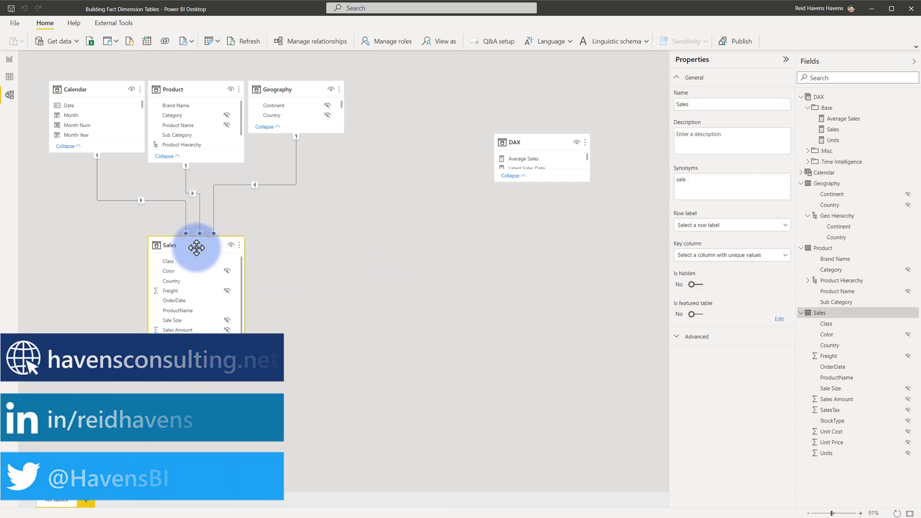
left_click(182, 91)
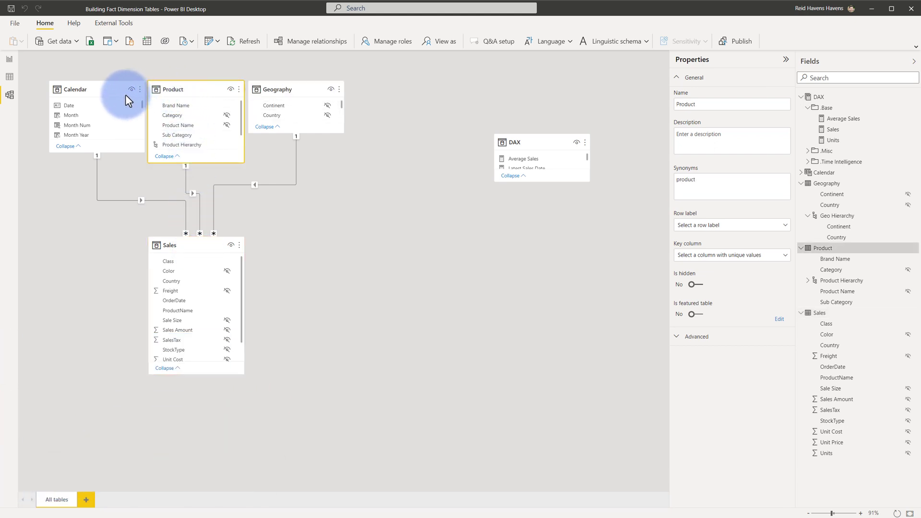
left_click(110, 88)
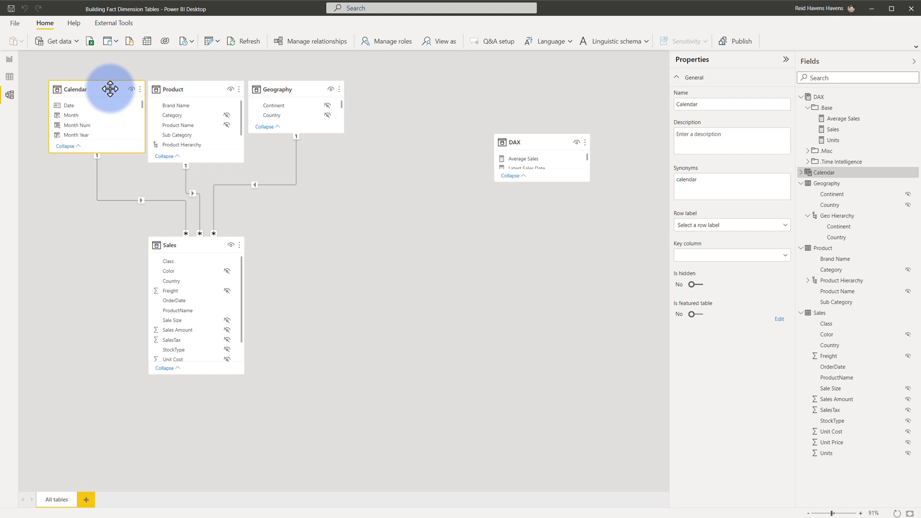
left_click(315, 86)
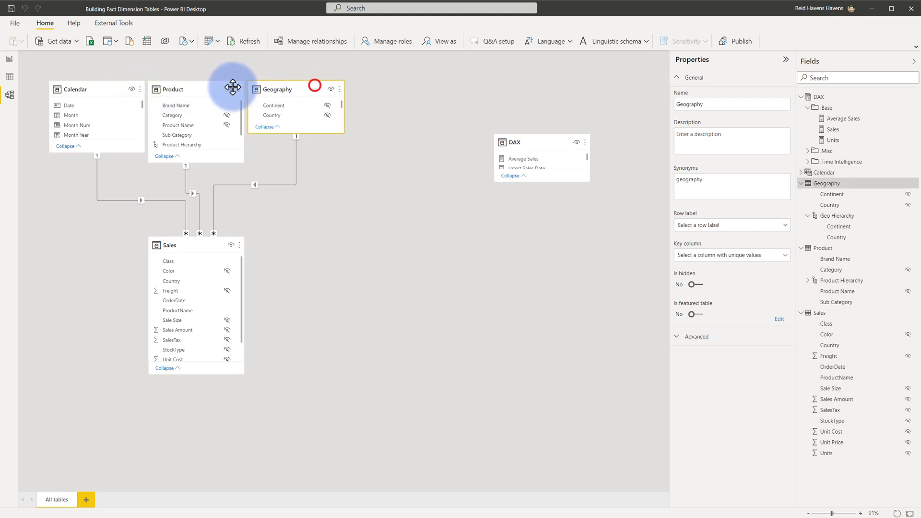
left_click(202, 88)
left_click(192, 245)
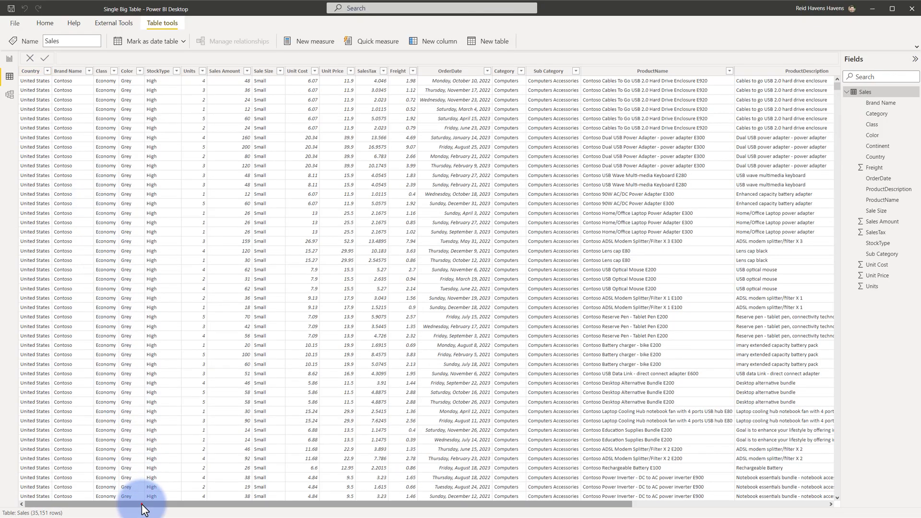
Step: Review the Sales table's columns in the Single Big Table file, in both the data grid and the model diagram
left_click_drag(143, 505, 114, 489)
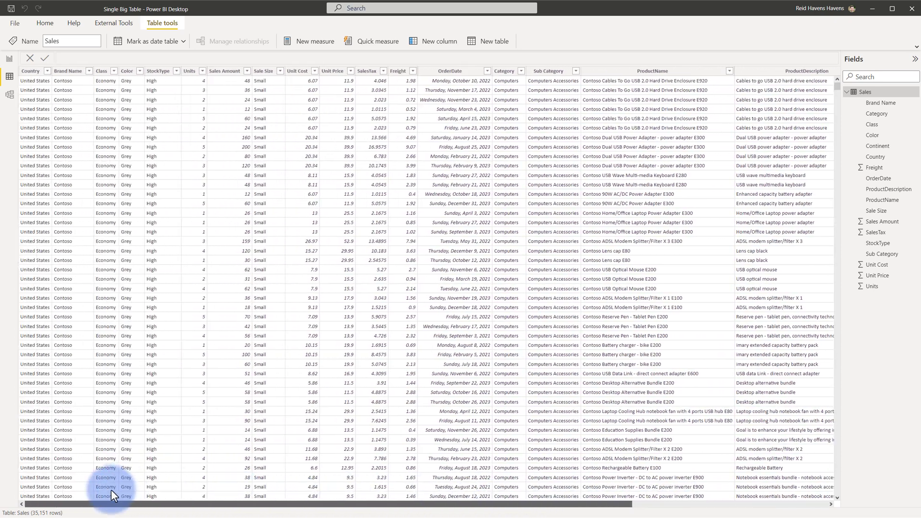
left_click(10, 96)
left_click(92, 94)
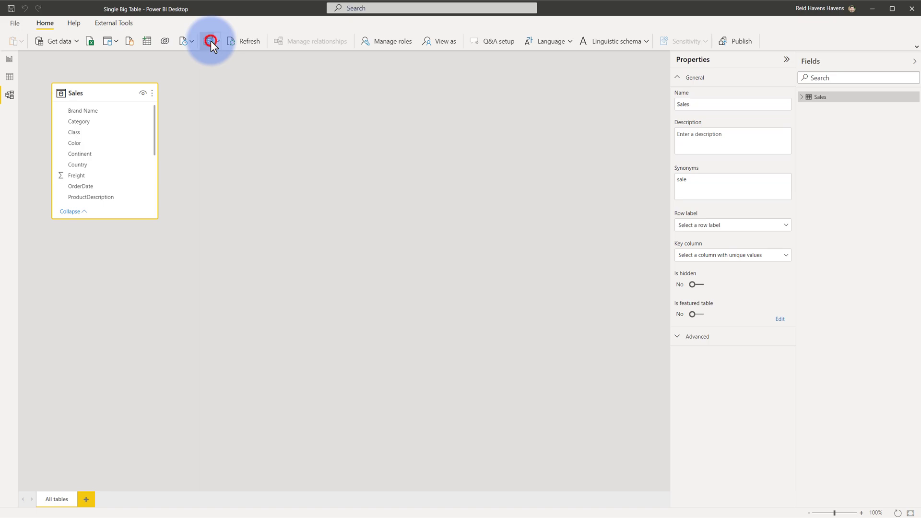
Step: Disable report loading for the Sales query in Power Query Editor and rename the query Data Source
left_click(211, 42)
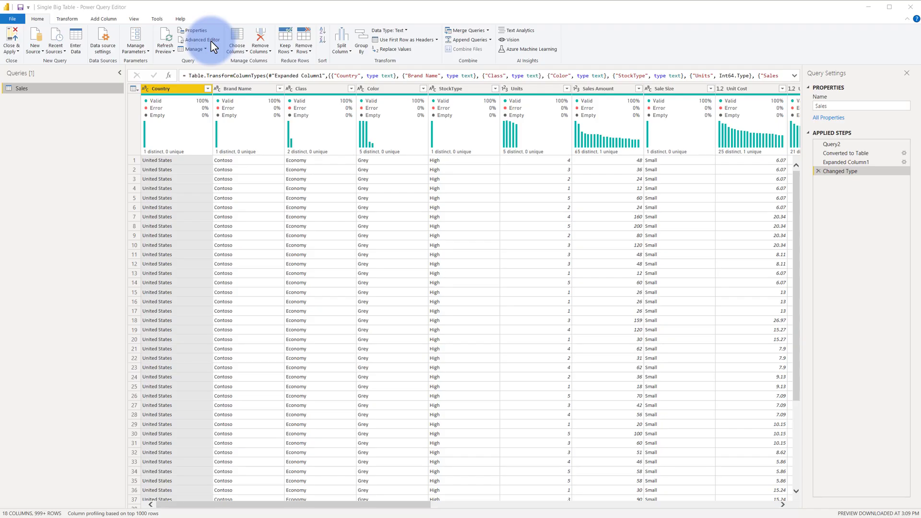
right_click(24, 89)
left_click(50, 133)
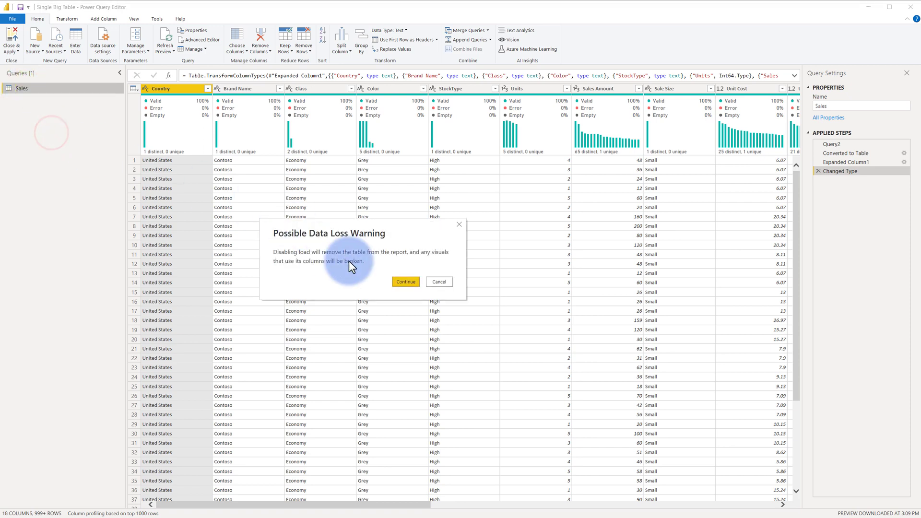
left_click(404, 280)
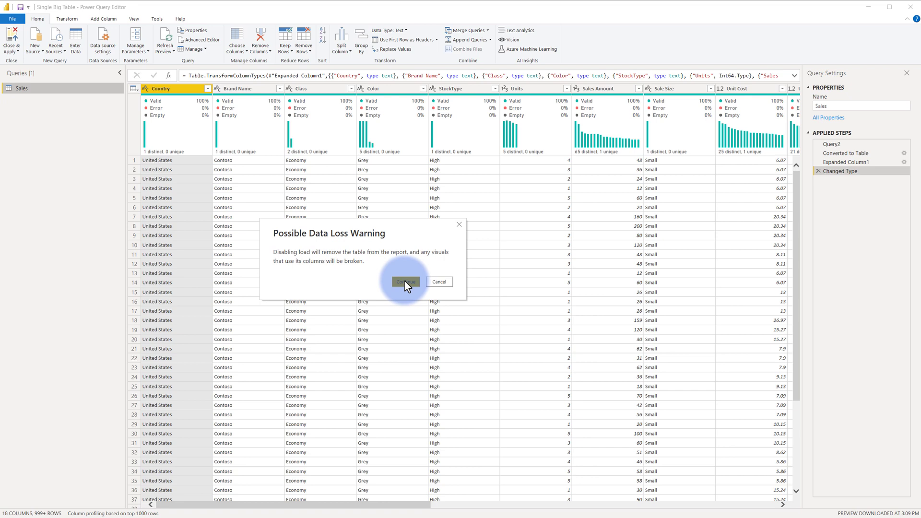
double_click(825, 106)
type("Data Source")
key("Return")
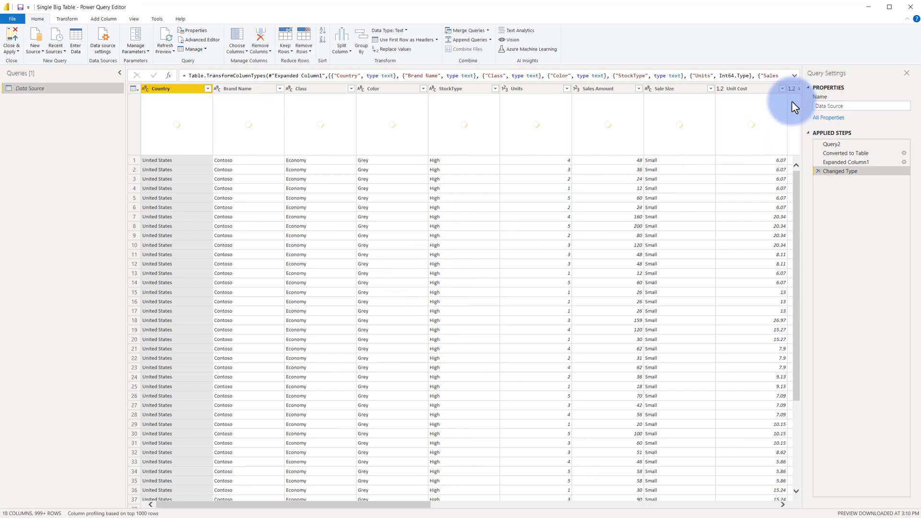
Step: Move the Data Source query into a new query group named Data Sources
right_click(38, 90)
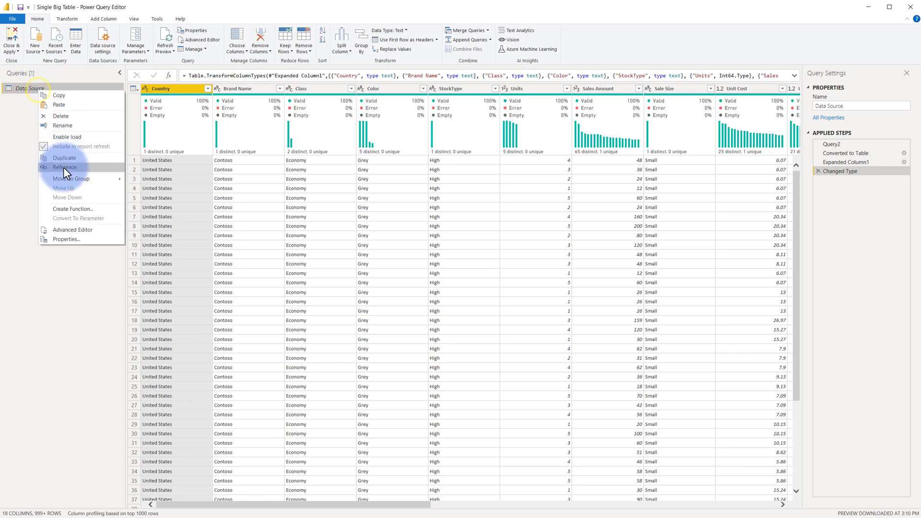
mouse_move(76, 175)
left_click(148, 180)
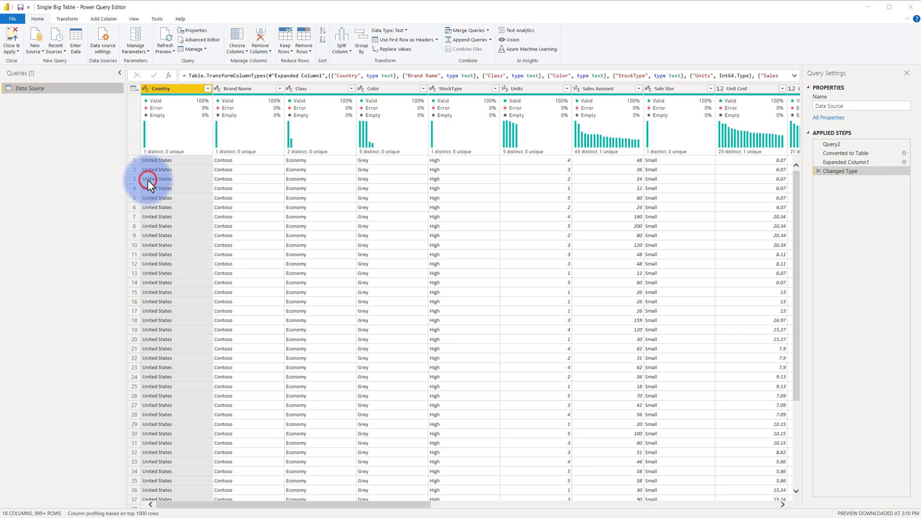
type("Data Sources")
key("Return")
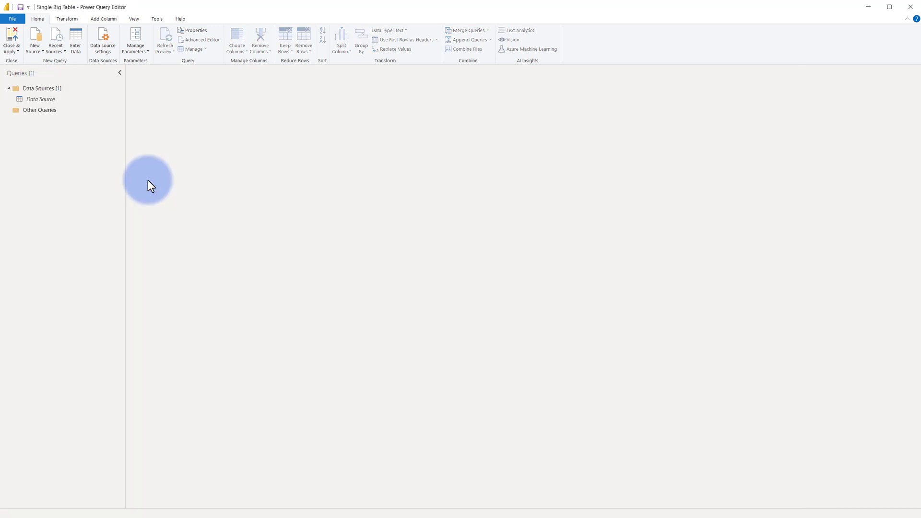
Step: Create a query that references Data Source and keep only its Country and Continent columns
right_click(48, 98)
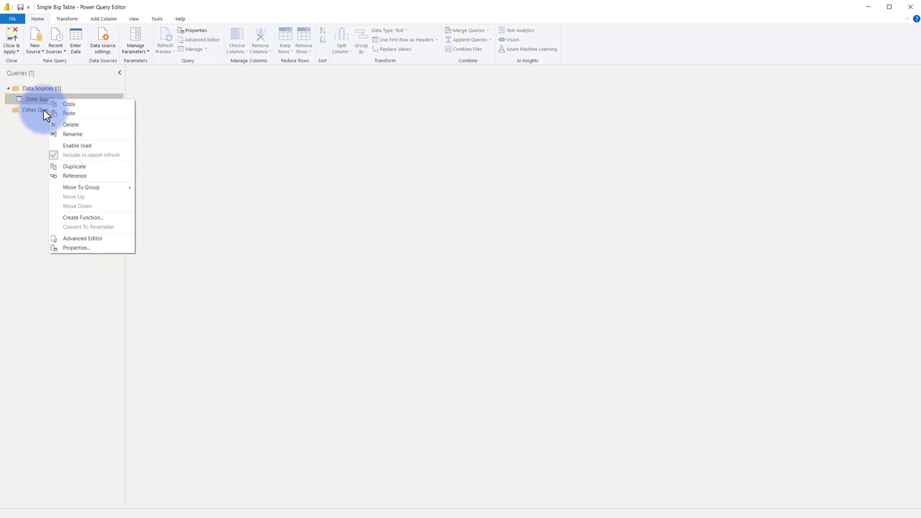
left_click(68, 175)
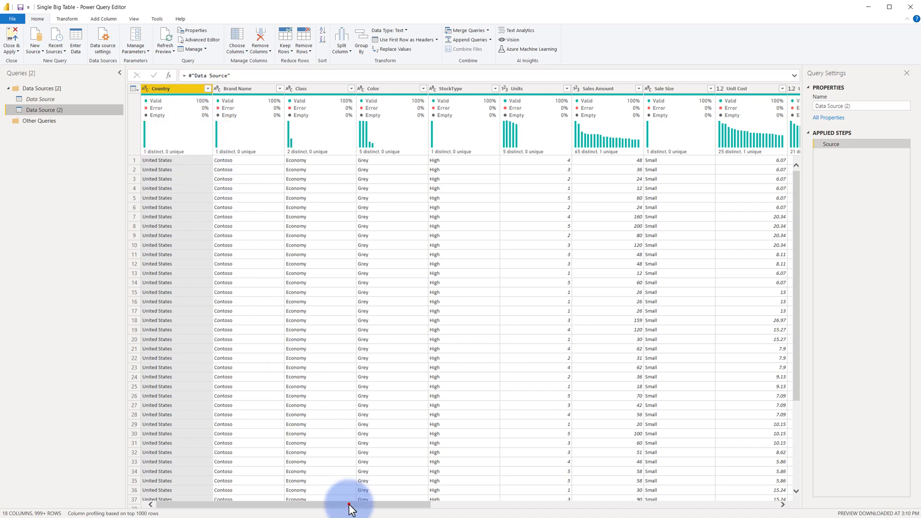
left_click_drag(347, 505, 770, 505)
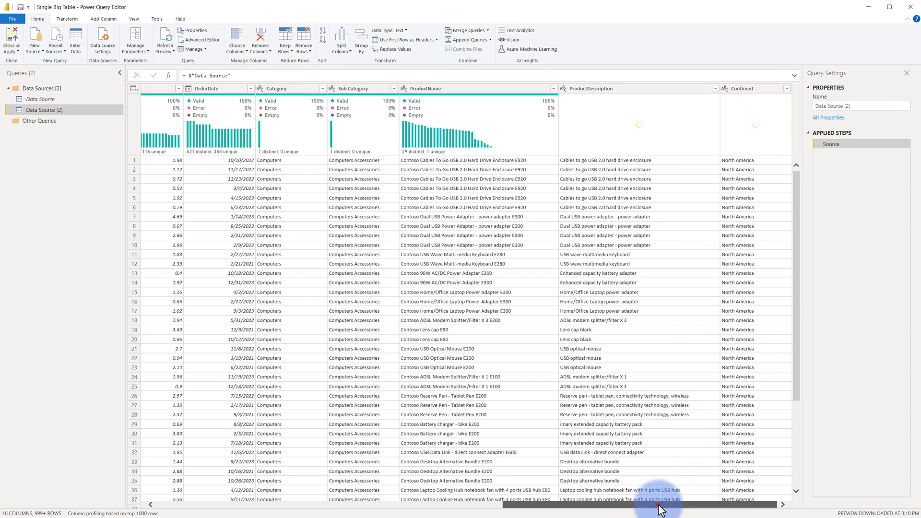
left_click_drag(659, 505, 267, 480)
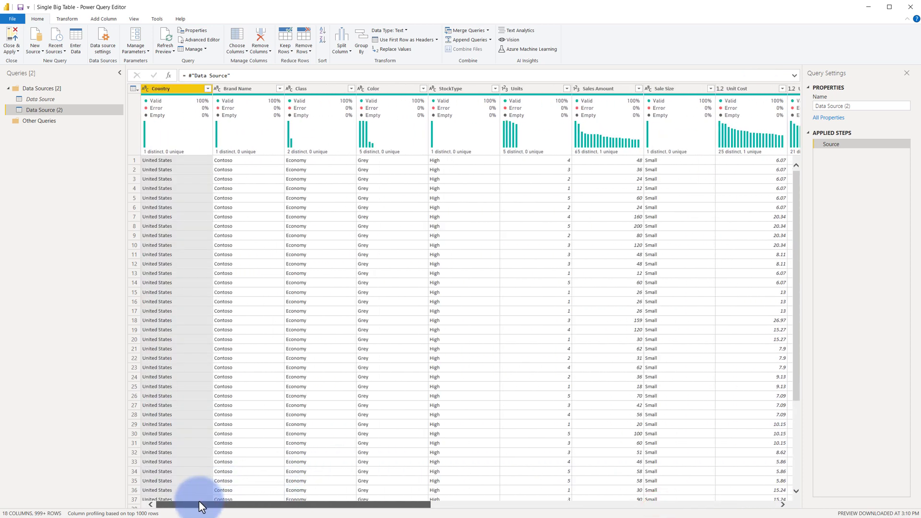
left_click_drag(198, 502, 195, 504)
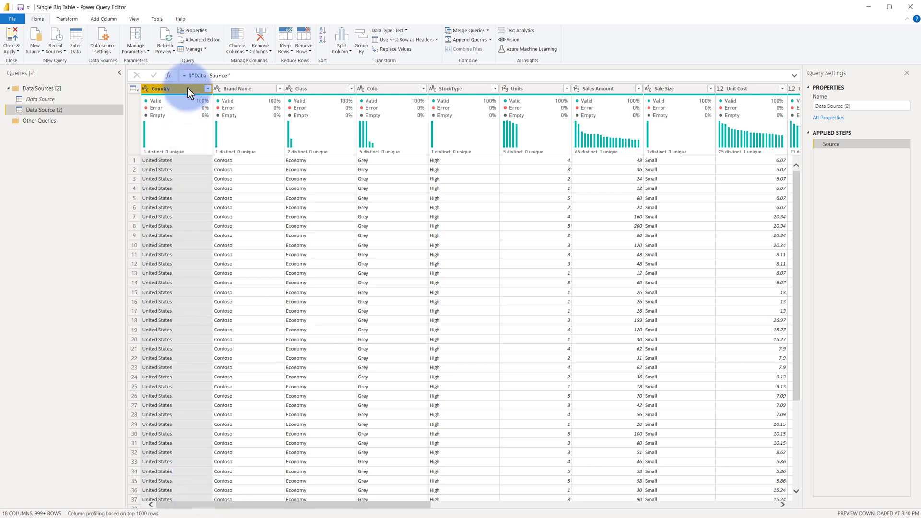
left_click(238, 36)
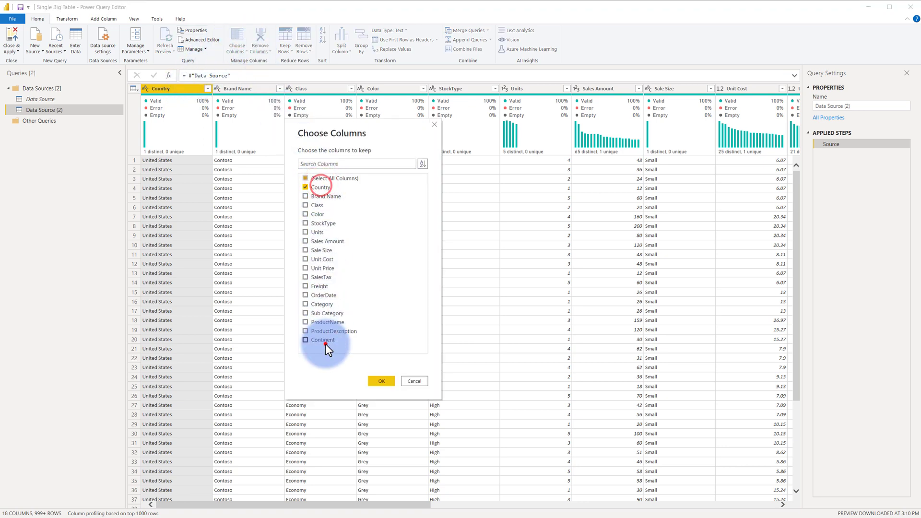
left_click(373, 381)
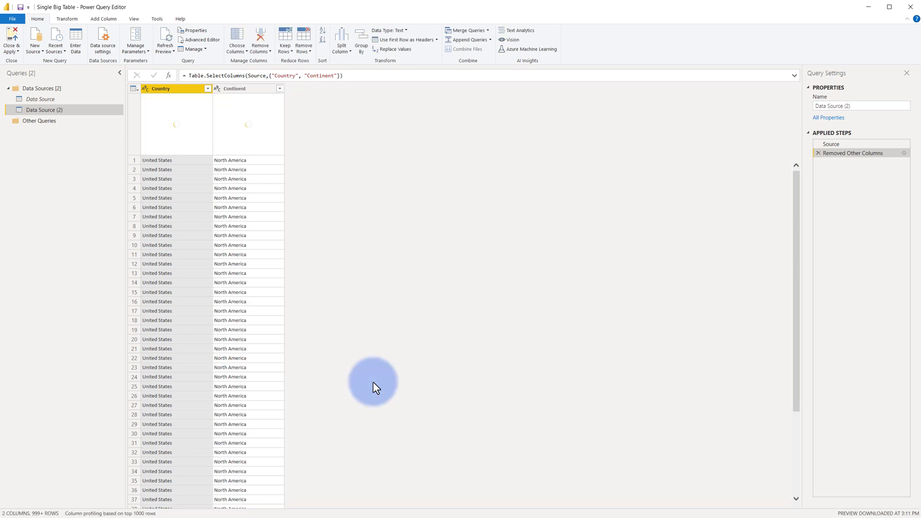
Step: Remove duplicate rows from the Country and Continent table and rename the query Geography
left_click(134, 88)
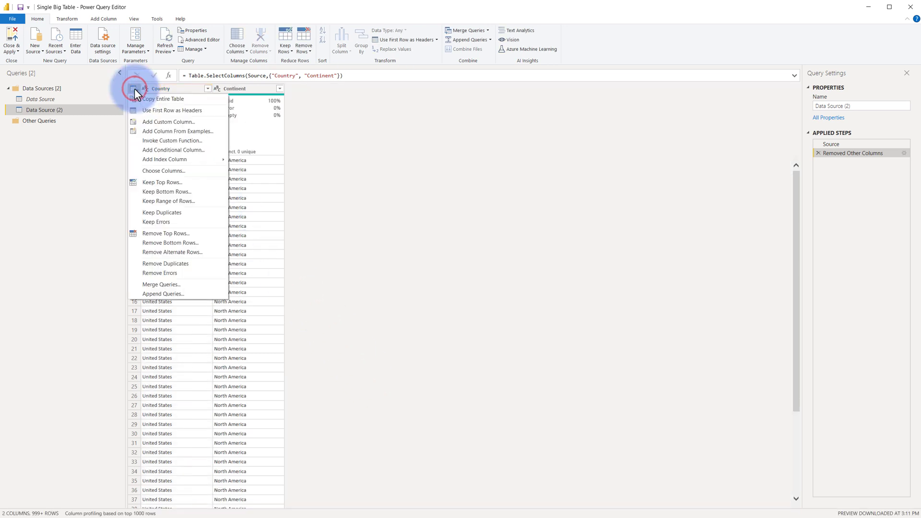
left_click(171, 264)
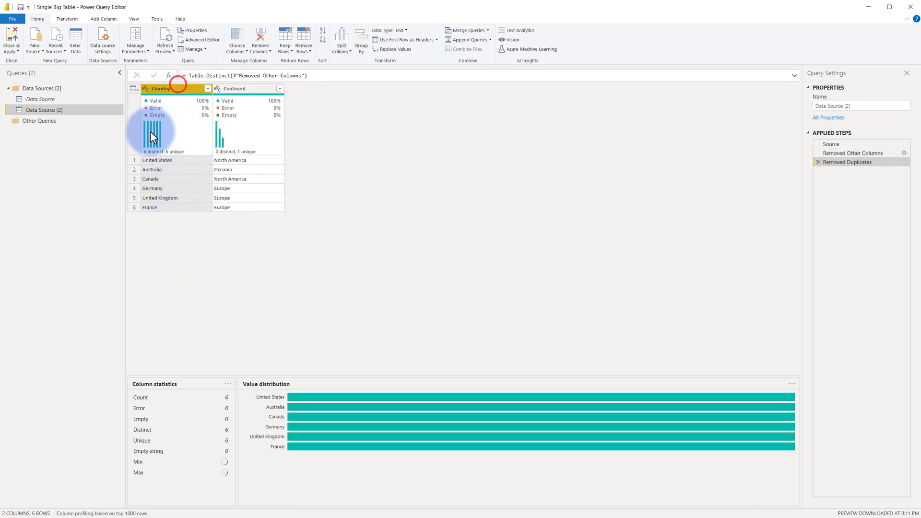
mouse_move(151, 133)
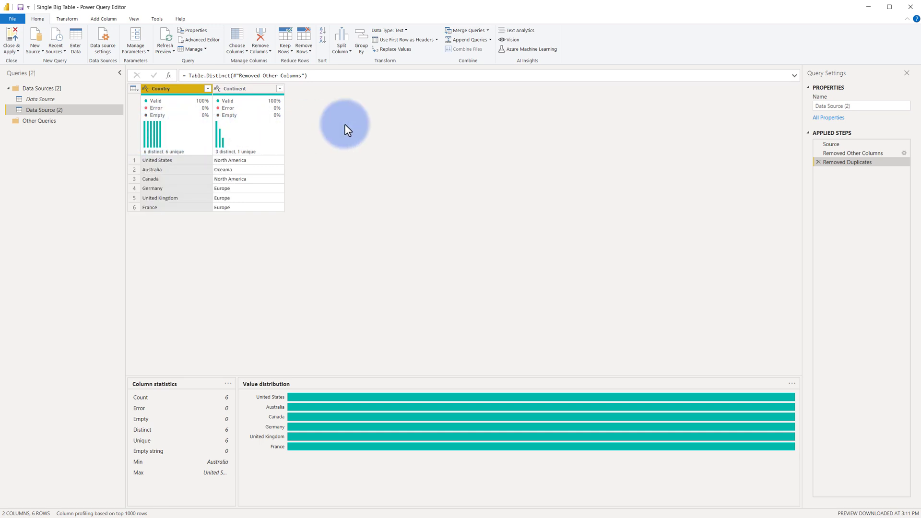
left_click_drag(873, 105, 765, 117)
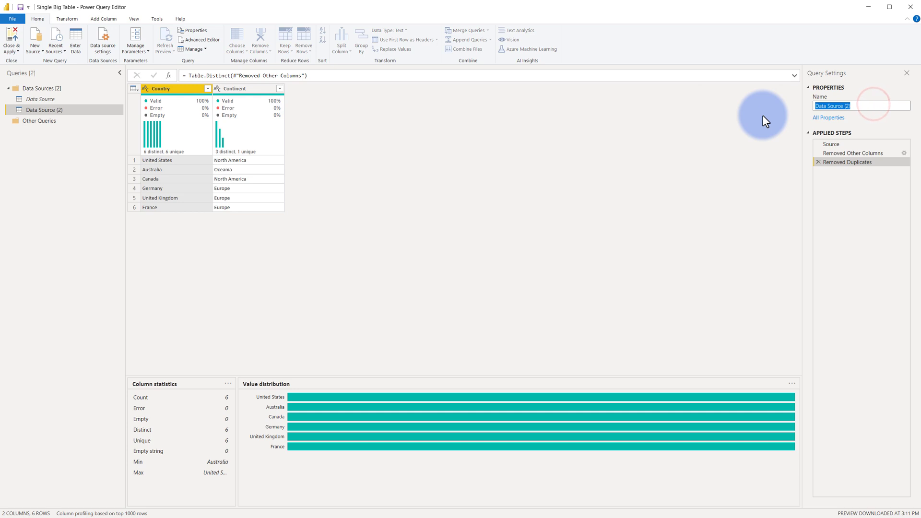
type("Geography")
key("Return")
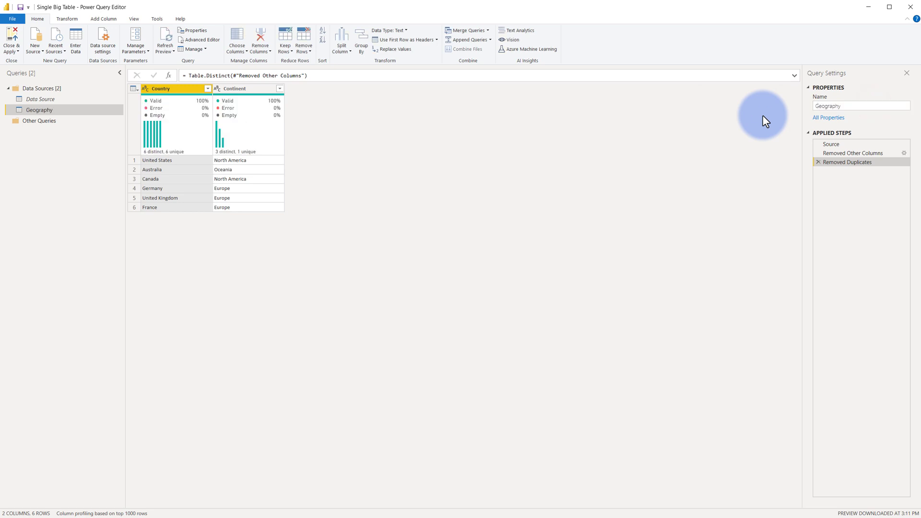
Step: Create another query that references Data Source and rename it Product
right_click(36, 99)
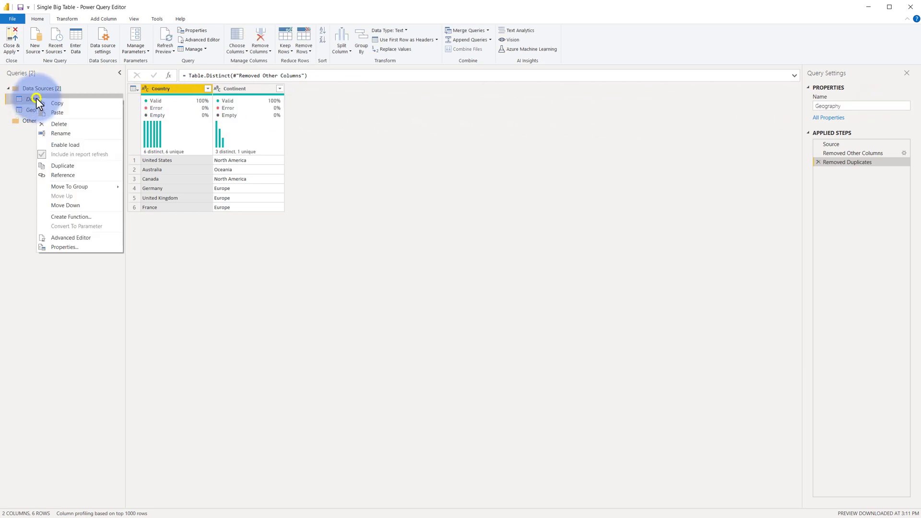
left_click(65, 174)
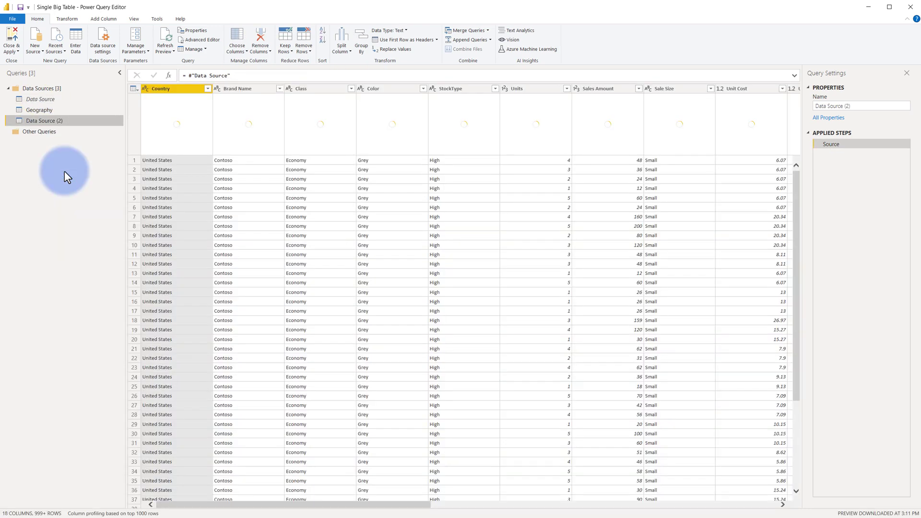
left_click(856, 106)
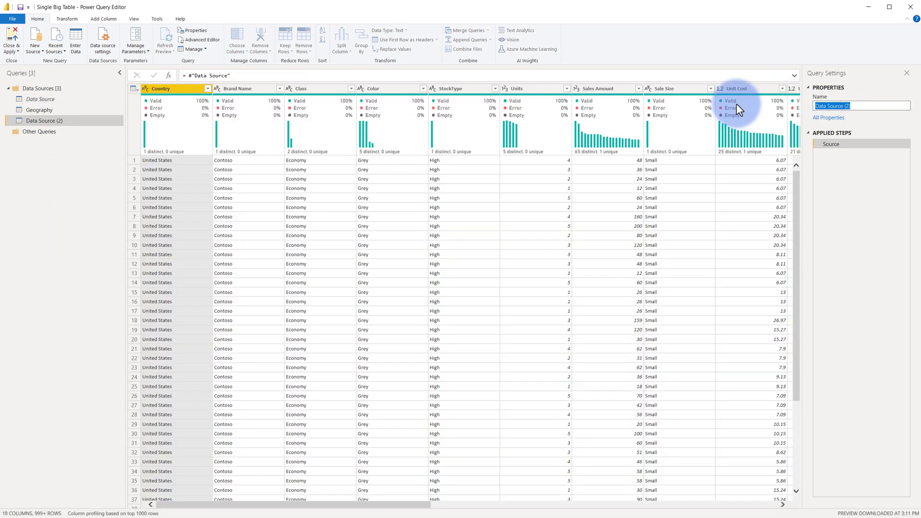
type("Product")
key("Return")
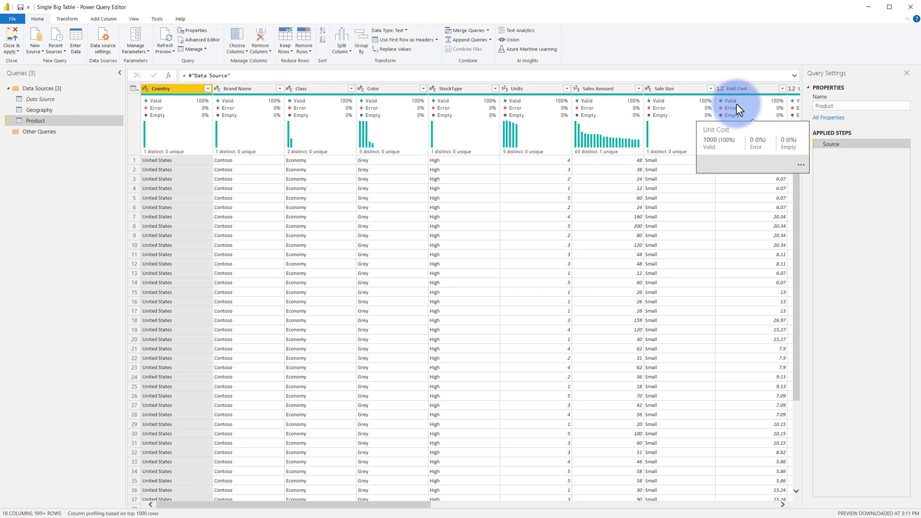
Step: Examine the product-related columns of the Product query: Brand Name, Class, Color, Category, Sub Category, ProductName and ProductDescription
left_click(249, 89)
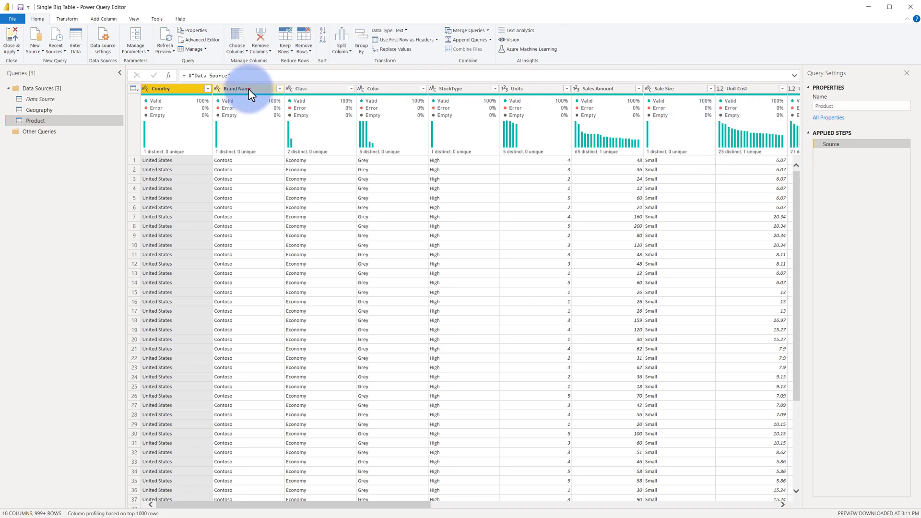
left_click(323, 86)
left_click(391, 88)
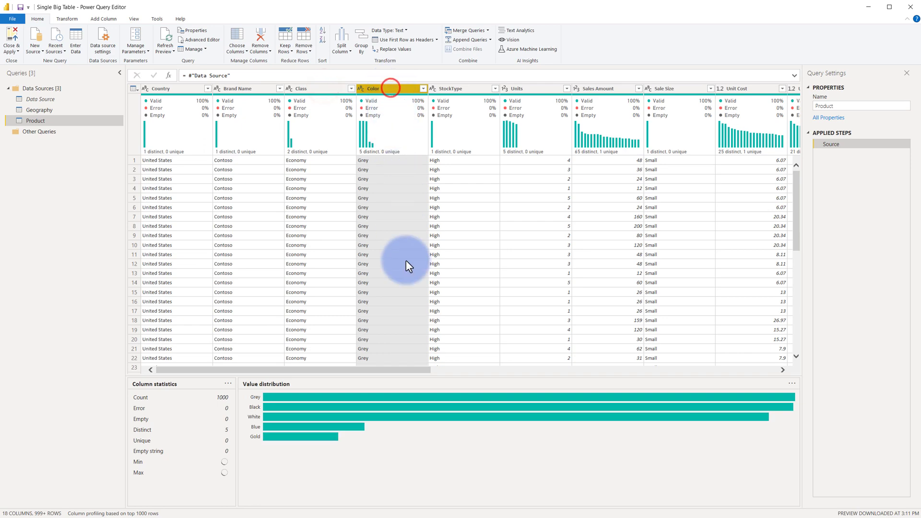
left_click_drag(416, 373, 720, 368)
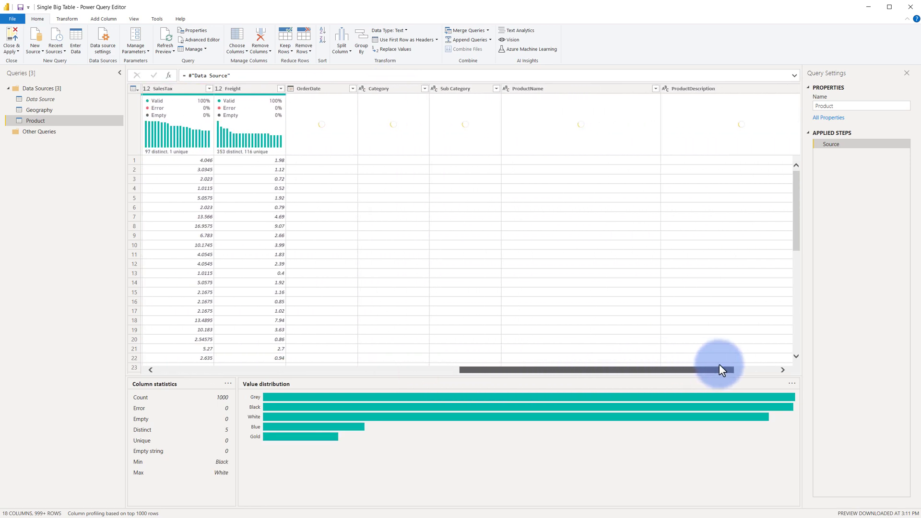
left_click(390, 88)
left_click(454, 88)
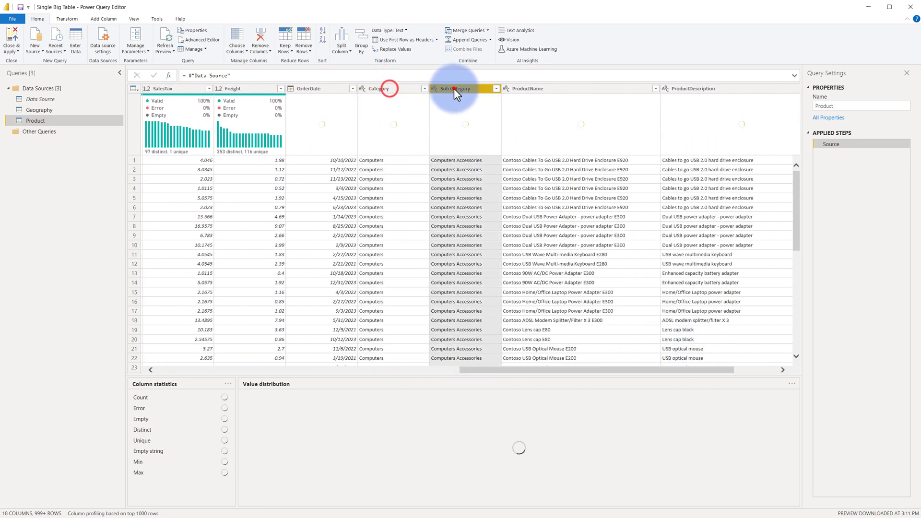
left_click(552, 88)
left_click(700, 87)
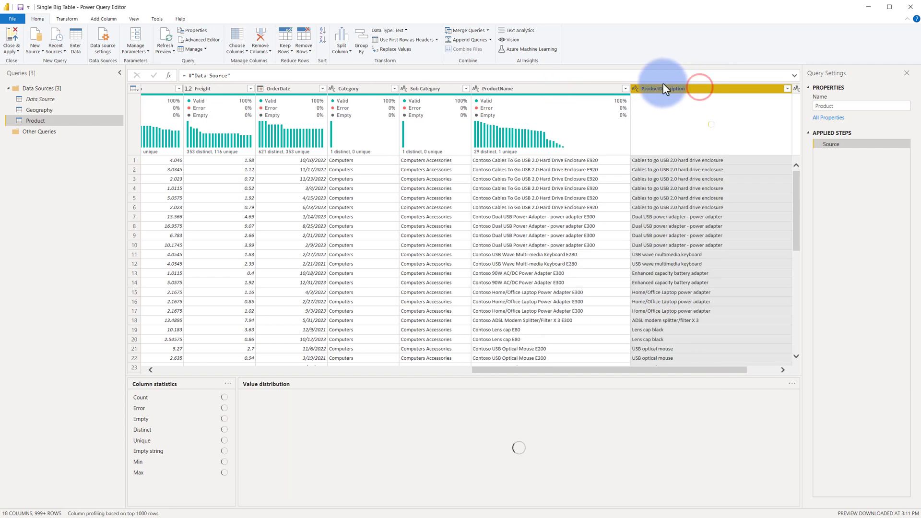
Step: Keep only Brand Name, Class, Color, Category, Sub Category, ProductName and ProductDescription in the Product query and remove its duplicate rows
left_click(239, 36)
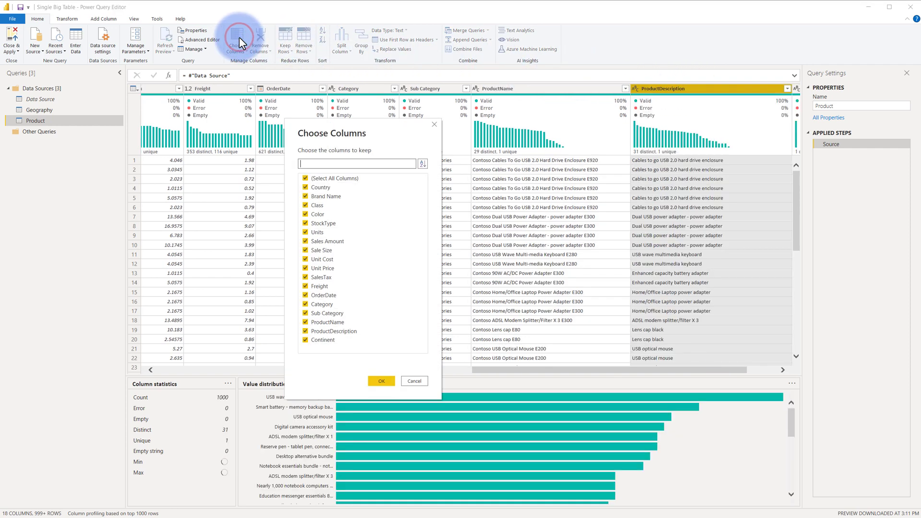
left_click(312, 178)
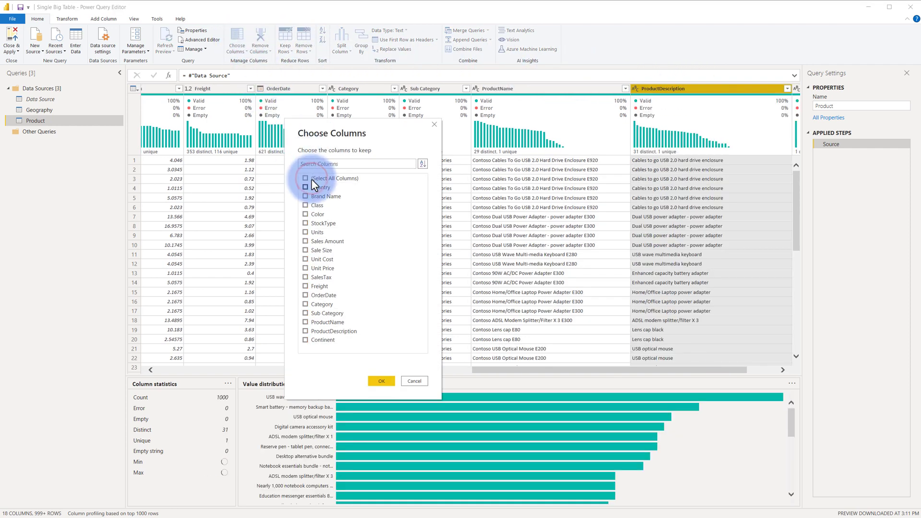
left_click(312, 197)
left_click(311, 214)
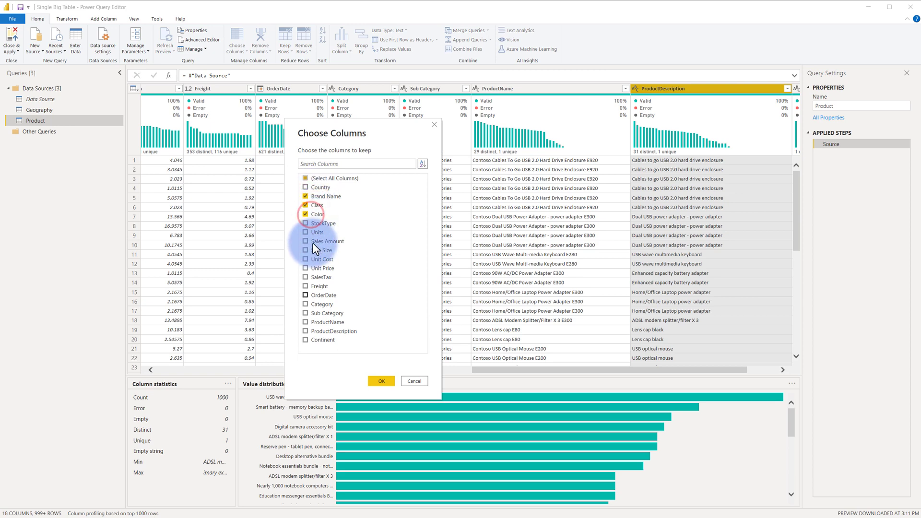
left_click(317, 322)
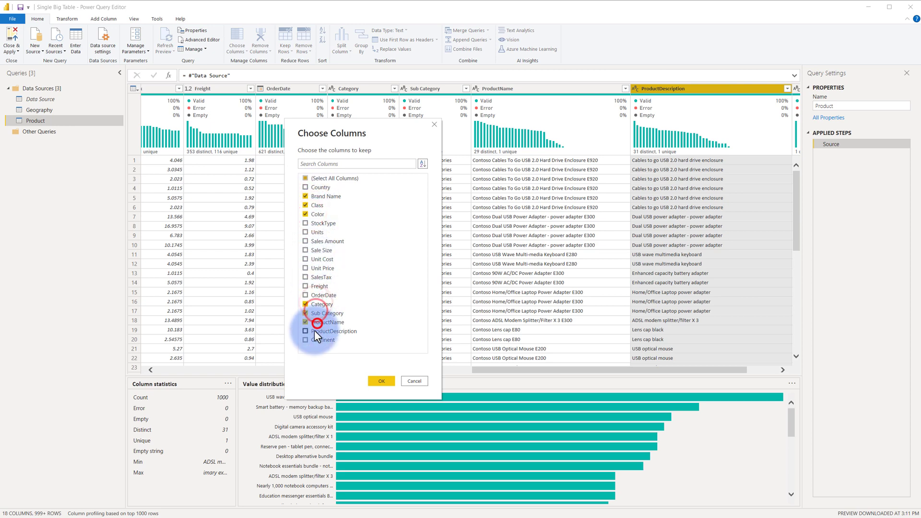
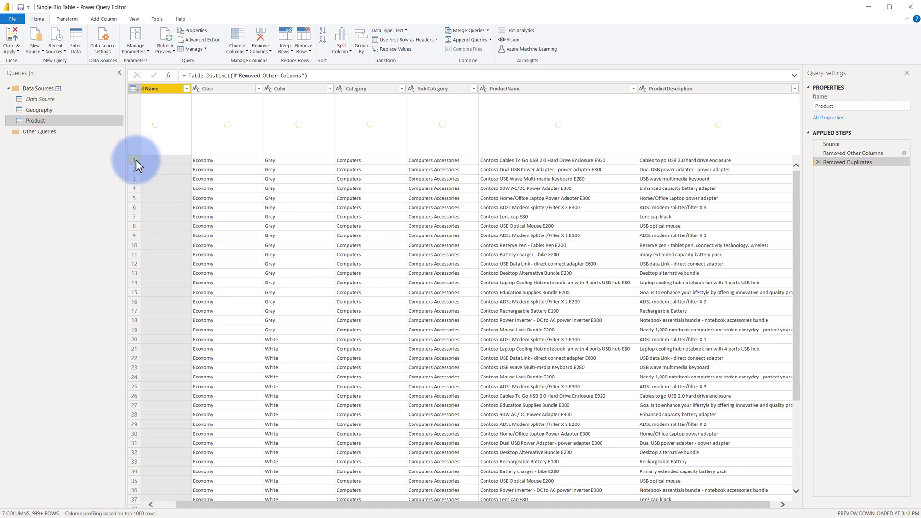
Step: Inspect the first row of Product and check the ProductName column's distinct and unique value statistics
left_click(135, 161)
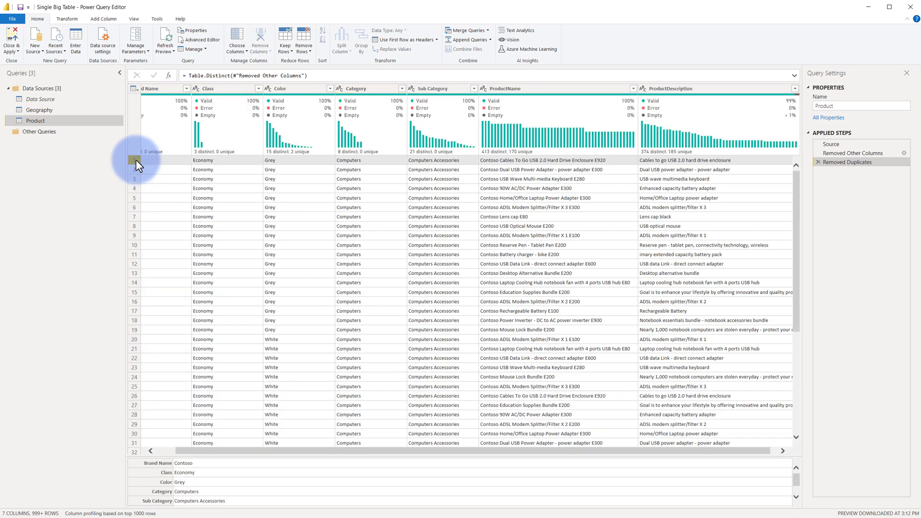
left_click(511, 88)
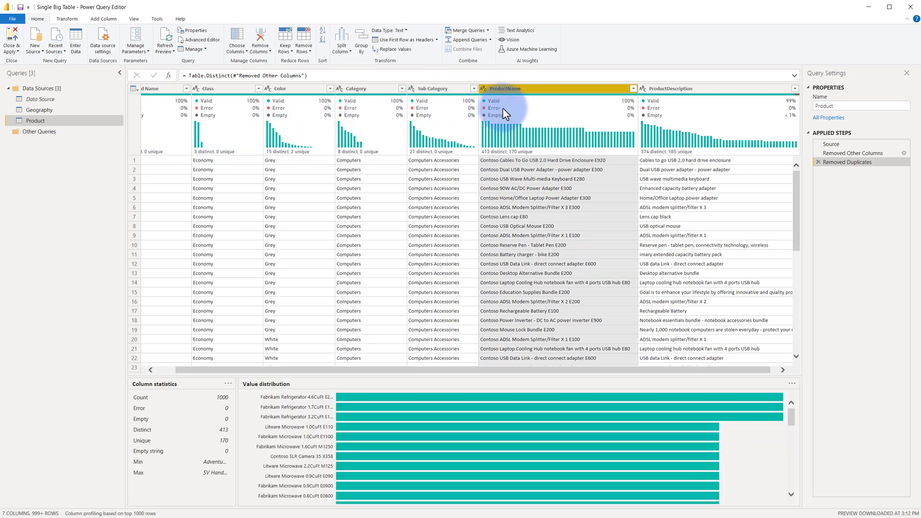
mouse_move(485, 154)
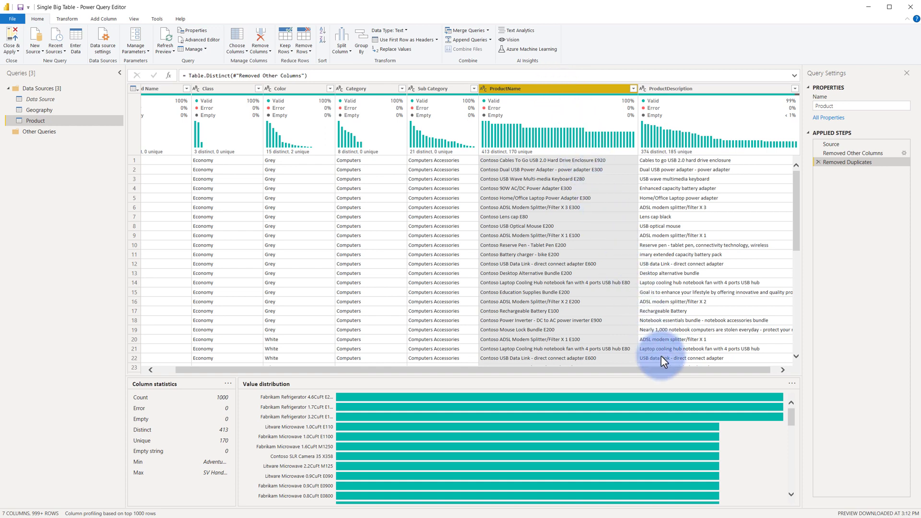
left_click_drag(663, 373, 644, 373)
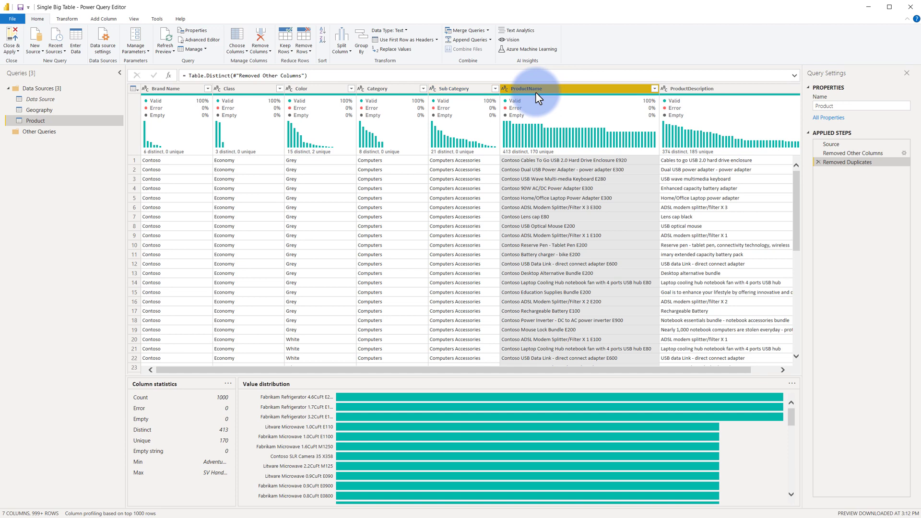
Step: Edit Product's Removed Other Columns step to exclude Class, Color and ProductDescription, and return to the Removed Duplicates step
left_click(903, 152)
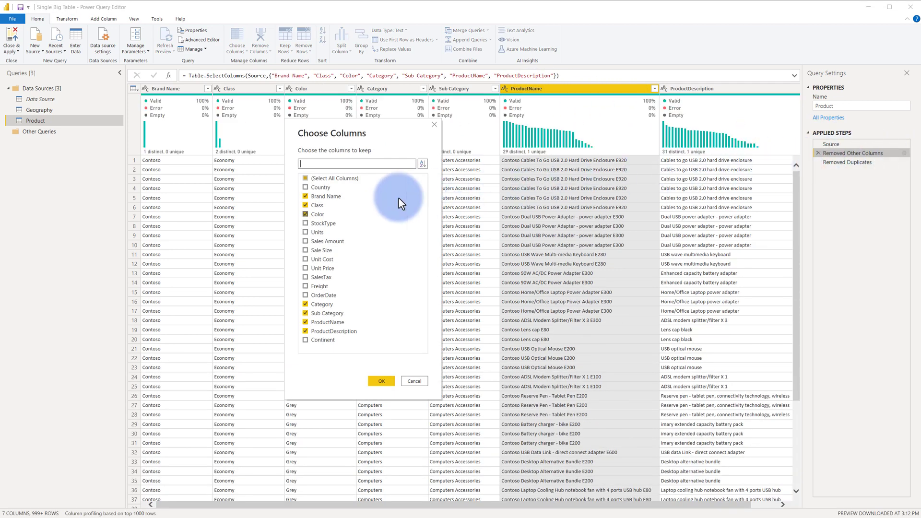
left_click(315, 206)
left_click(316, 215)
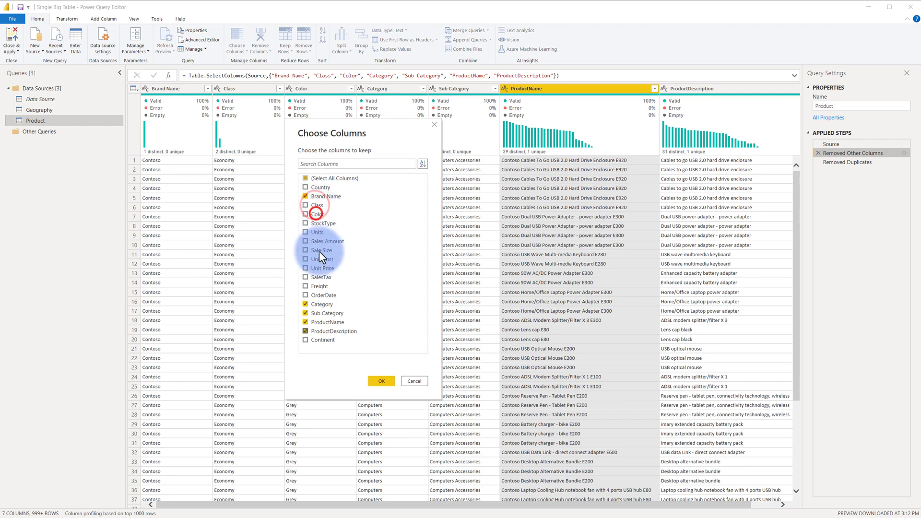
left_click(326, 333)
left_click(378, 382)
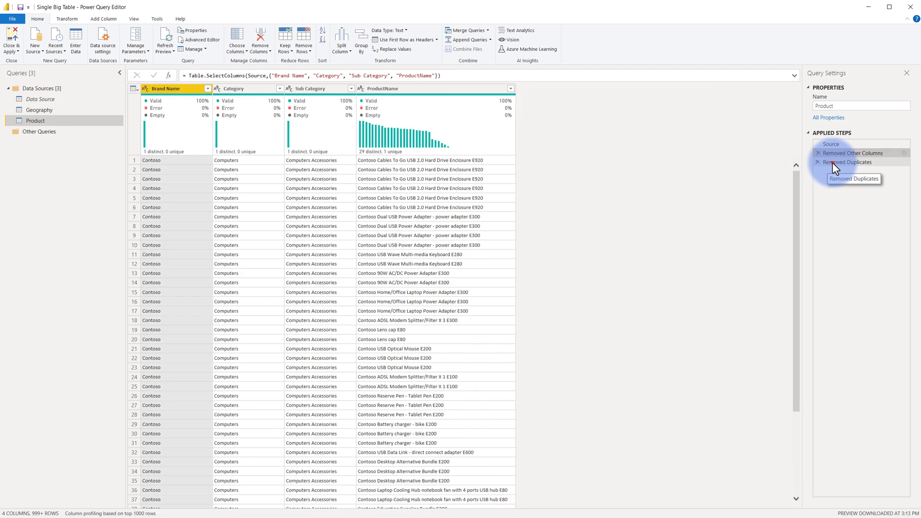
left_click(833, 163)
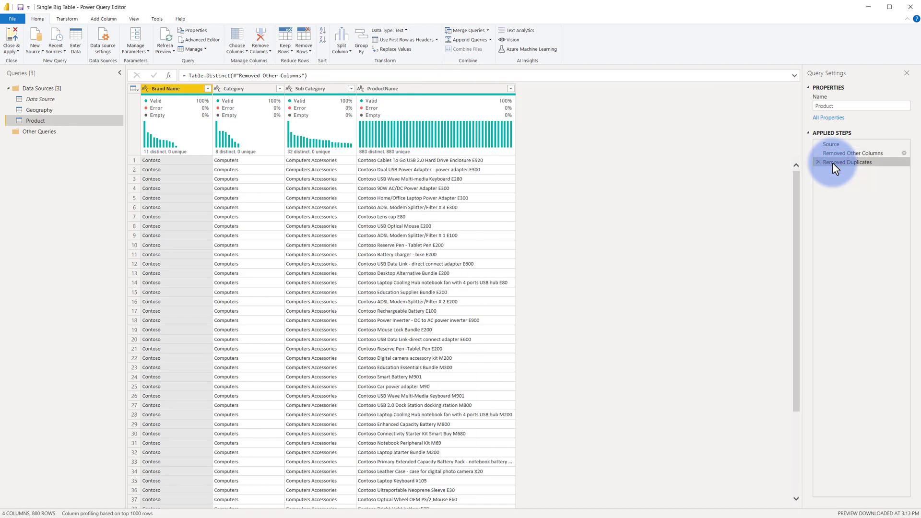
Step: Base column profiling on the entire data set and check the distinct and unique values of ProductName
mouse_move(391, 154)
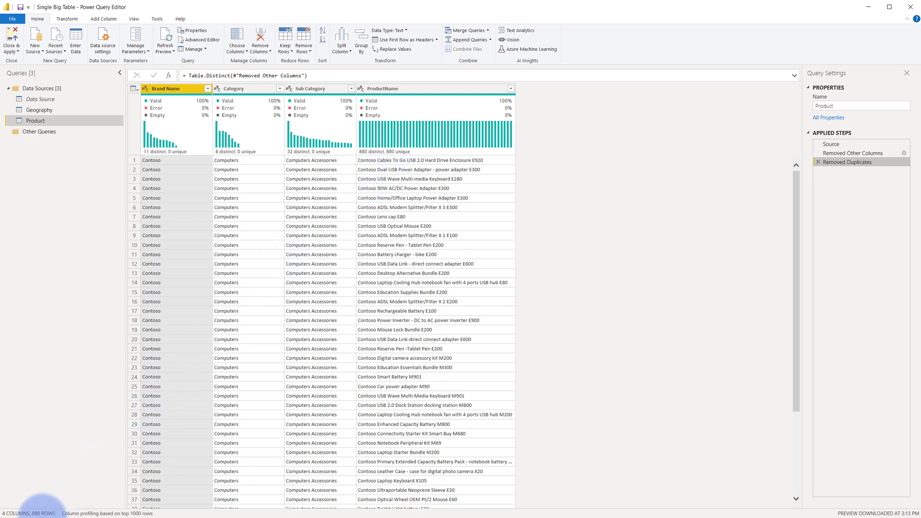
left_click(77, 514)
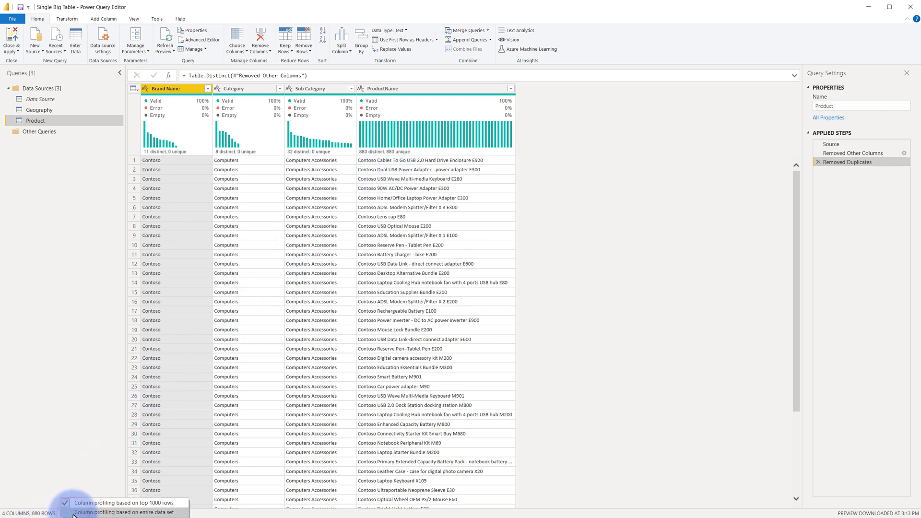
left_click(126, 513)
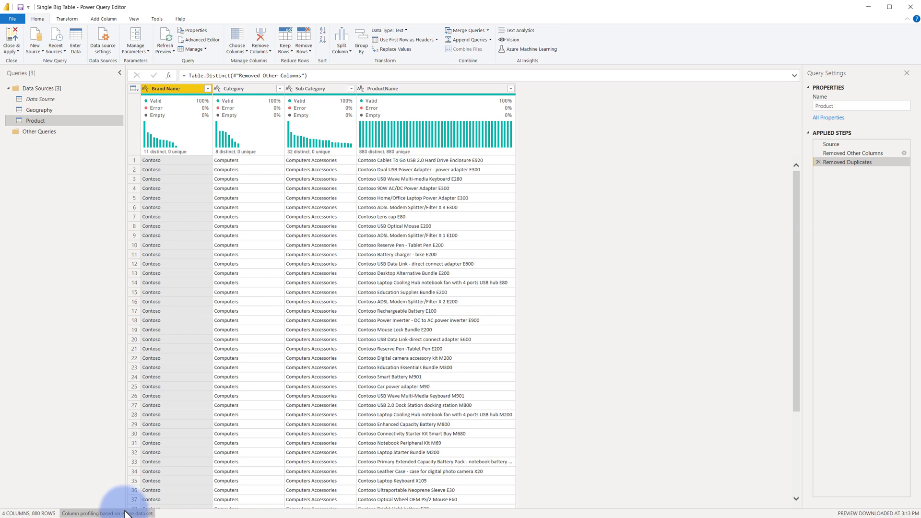
mouse_move(402, 148)
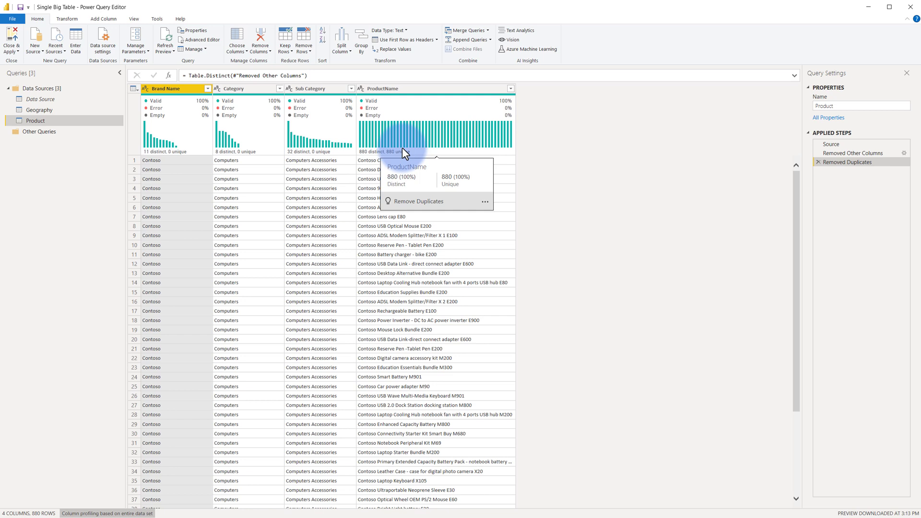
Step: Create another query that references Data Source and rename it Sales
right_click(39, 99)
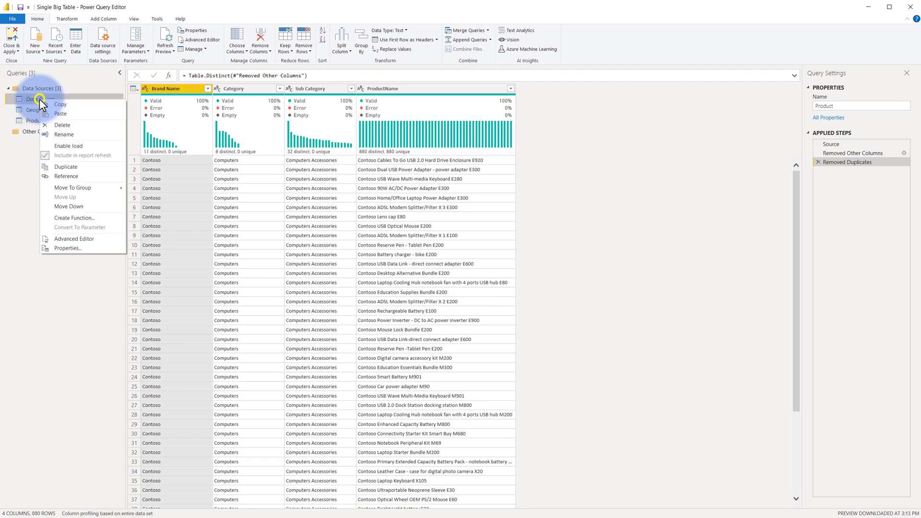
left_click(56, 176)
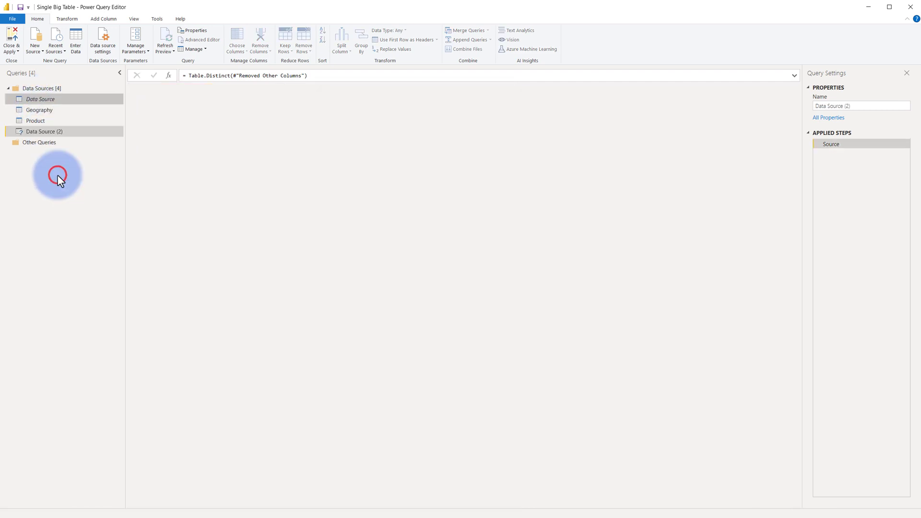
left_click(868, 106)
triple_click(868, 106)
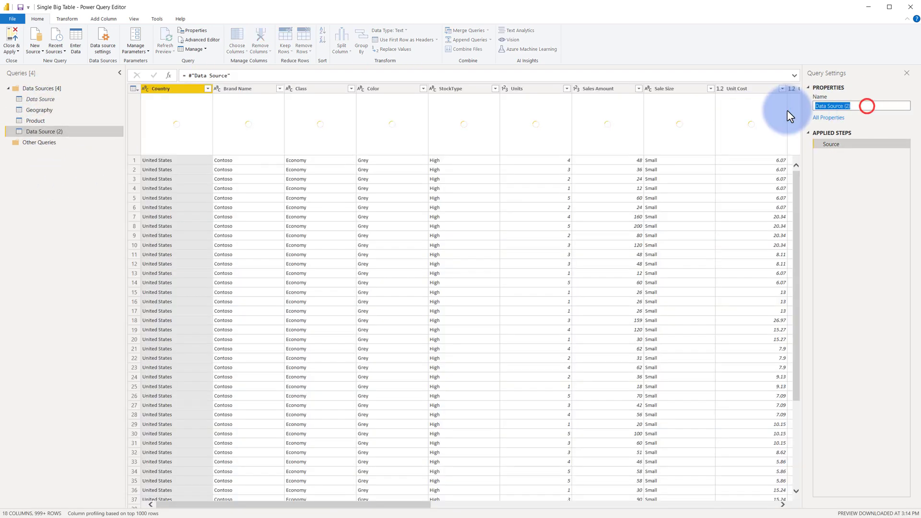
type("Sales")
key("Return")
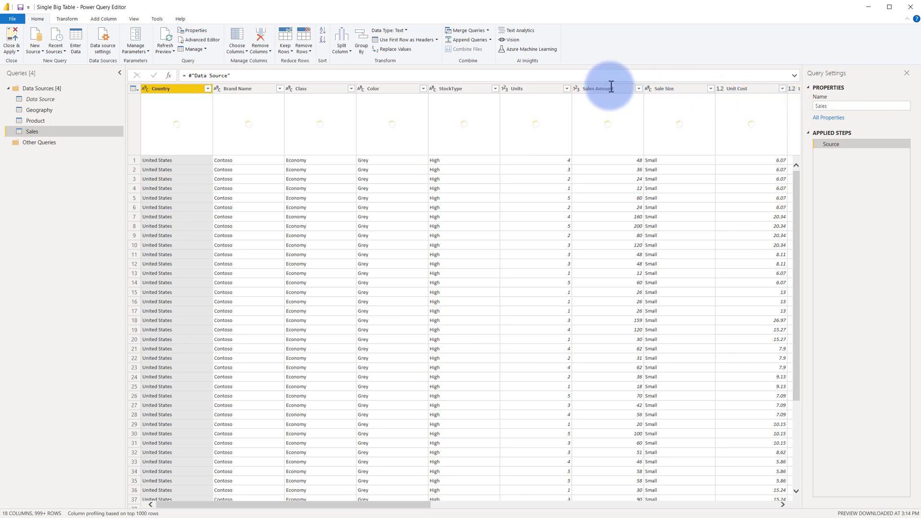
Step: Exclude the Continent, Category, Sub Category and Brand Name columns from the Sales query, keeping all the others
left_click(232, 36)
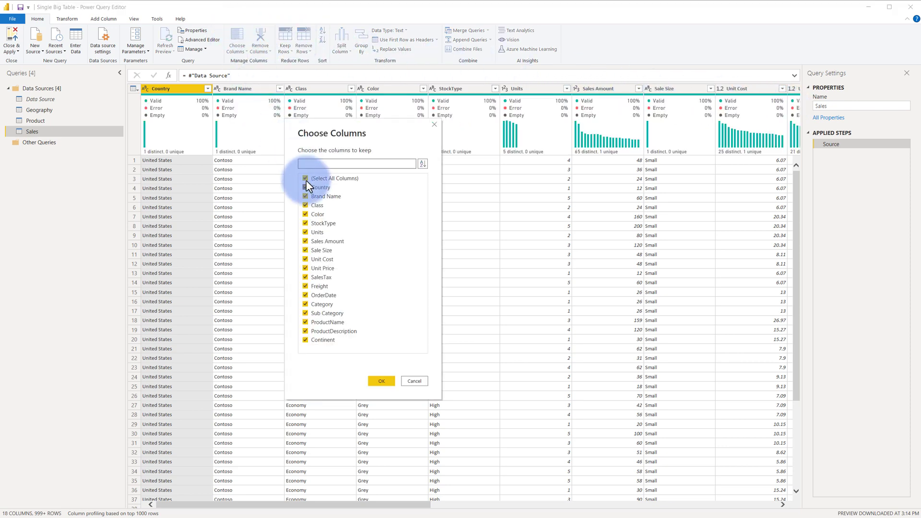
left_click(320, 341)
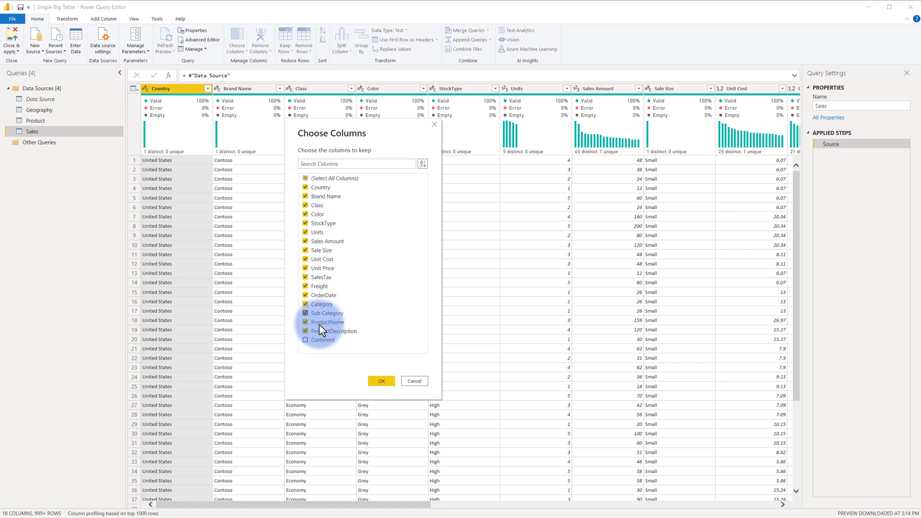
left_click(317, 306)
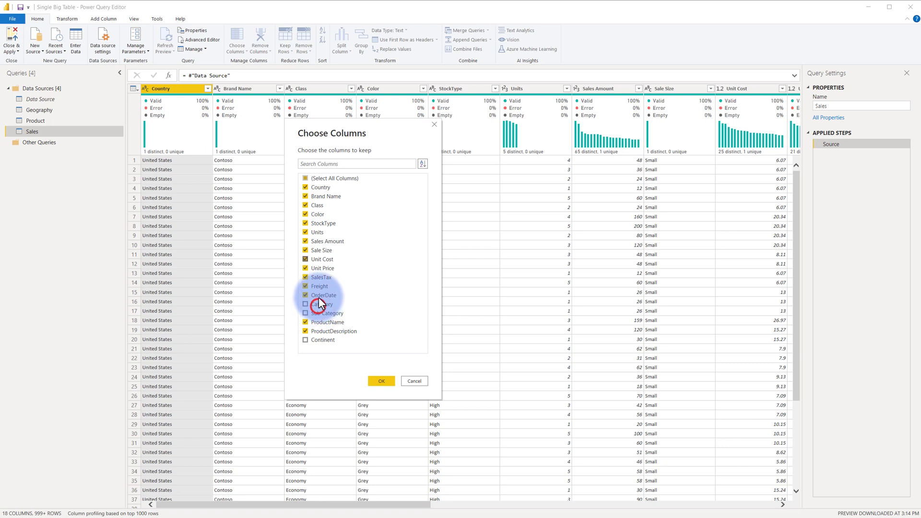
left_click(325, 195)
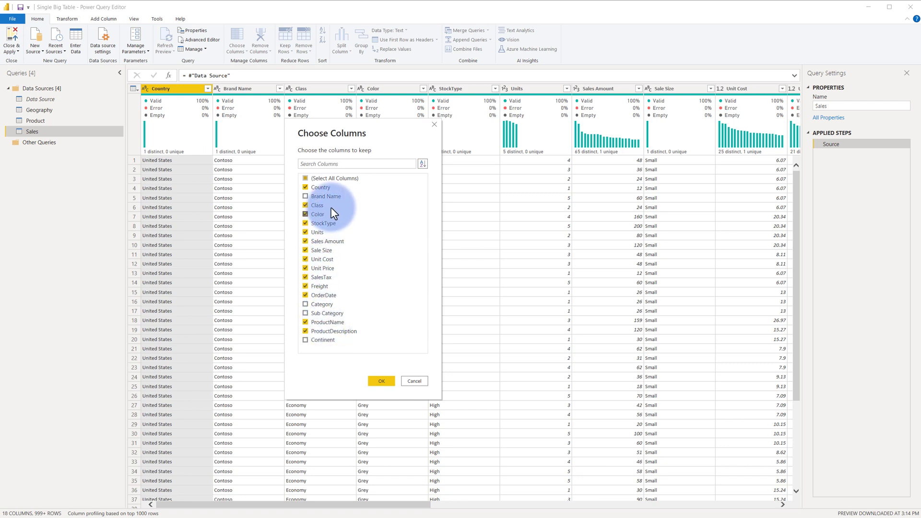
left_click(376, 384)
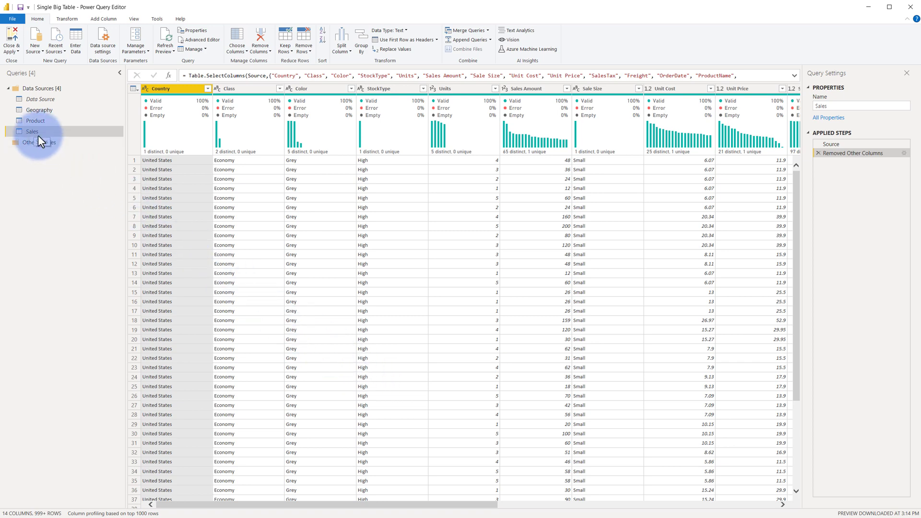
Step: Move the Geography, Product and Sales queries into a new group named Load to Data Model
left_click(33, 110)
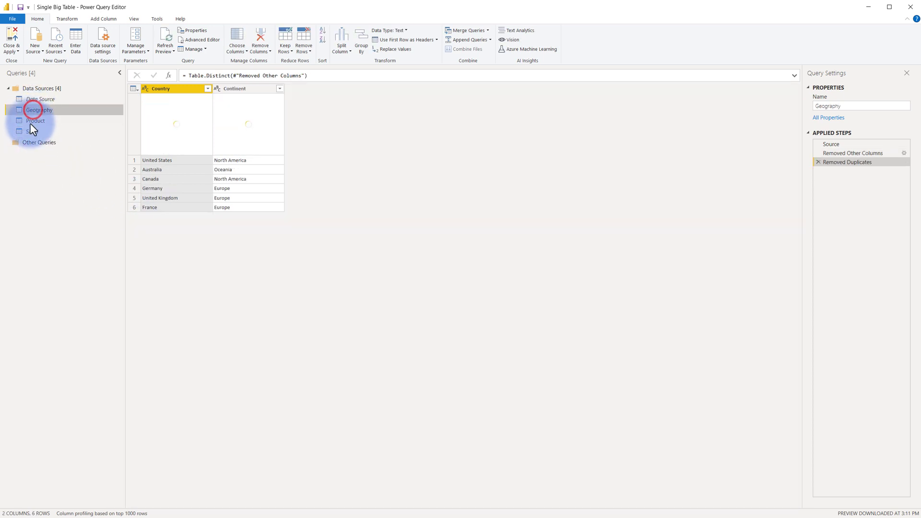
left_click(29, 129)
left_click(37, 109, "shift")
right_click(37, 108)
mouse_move(91, 142)
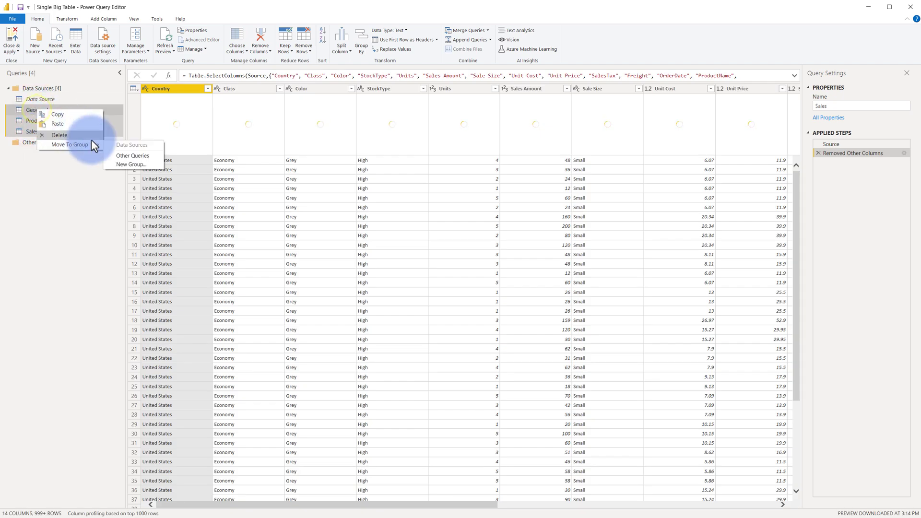
left_click(133, 163)
type("Load ")
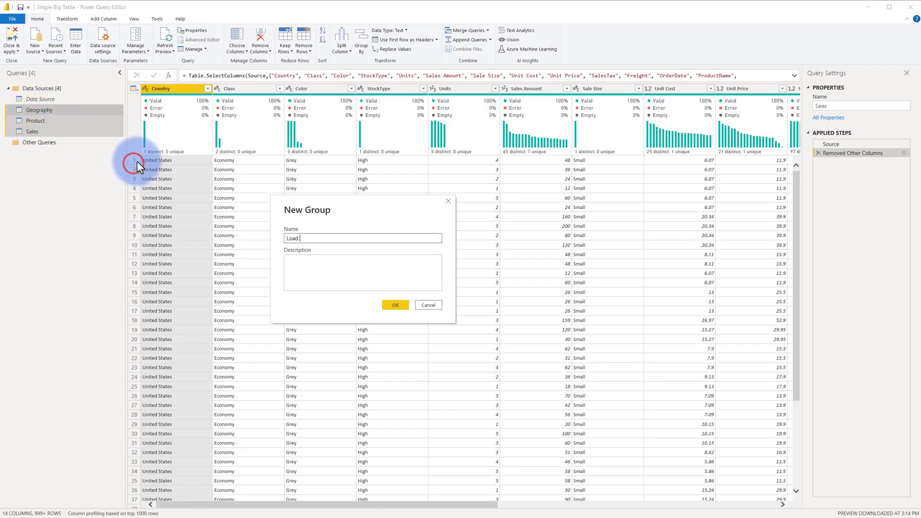
type("to Data Model")
key("Return")
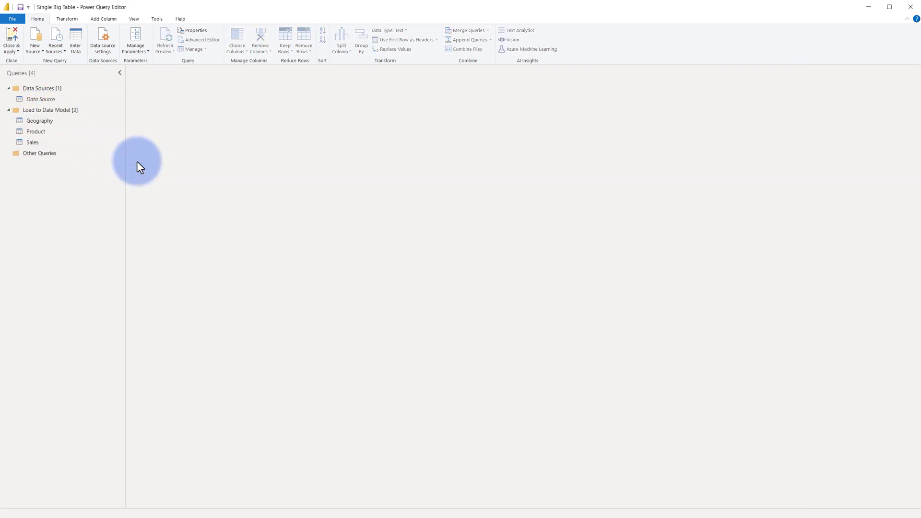
Step: Apply the queries, return to Power BI Desktop's model view and relate ProductName in Sales to ProductName in Product
left_click(8, 35)
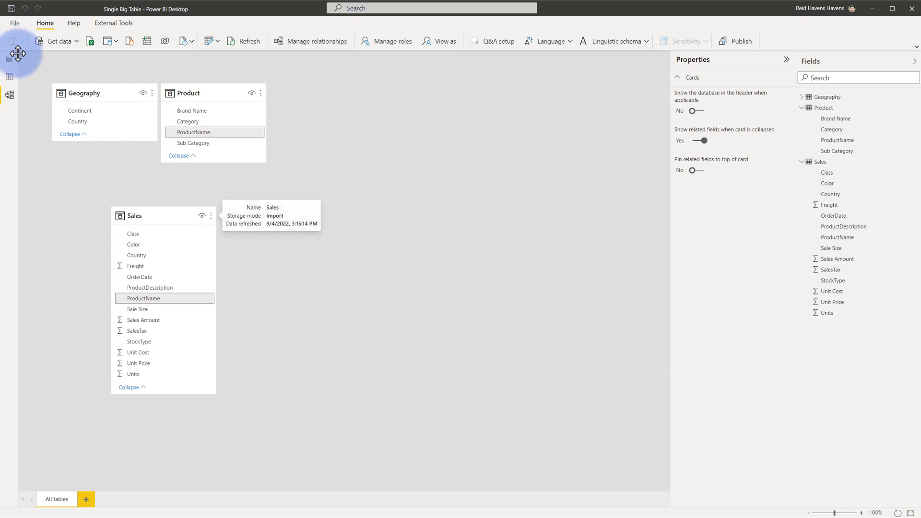
left_click_drag(138, 299, 196, 134)
left_click(137, 304)
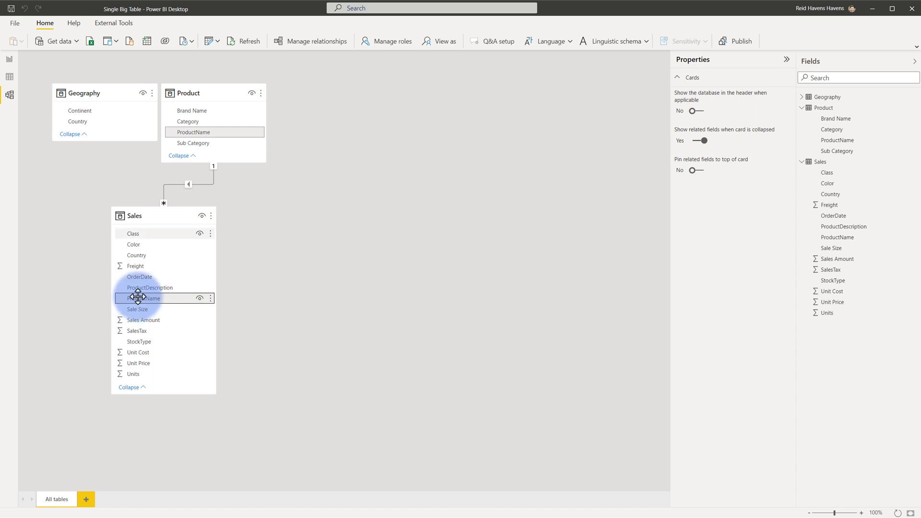
Step: Hide the ProductName field of the Sales table in report view
left_click(192, 93)
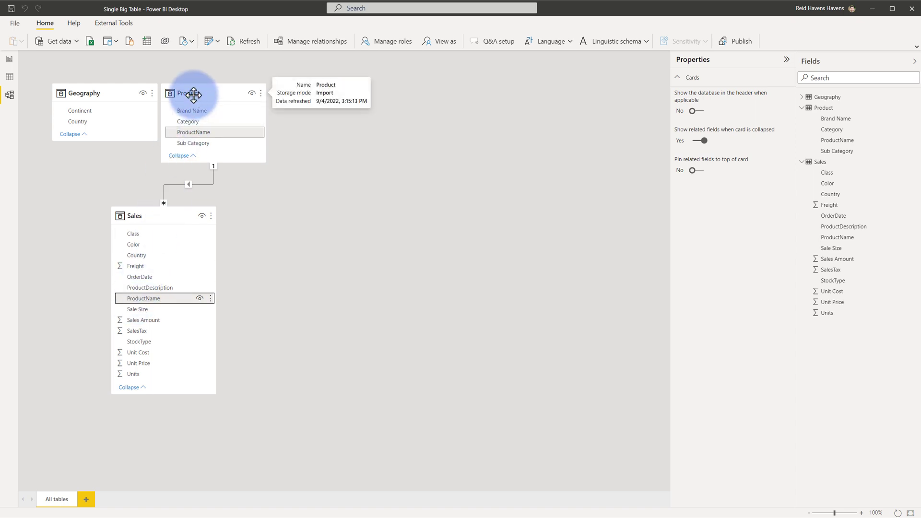
right_click(142, 299)
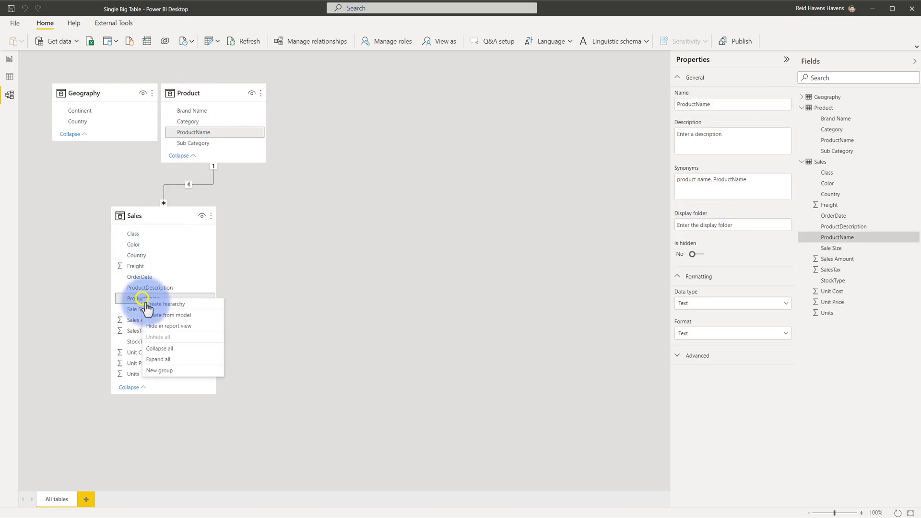
left_click(168, 328)
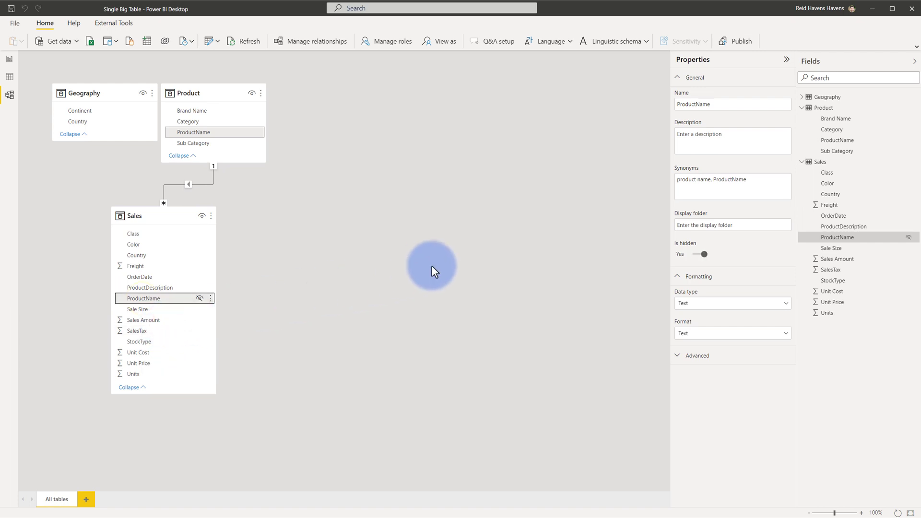
Step: Relate Country in Geography to Country in Sales, and hide the Sales table's Country field in report view
left_click(75, 122)
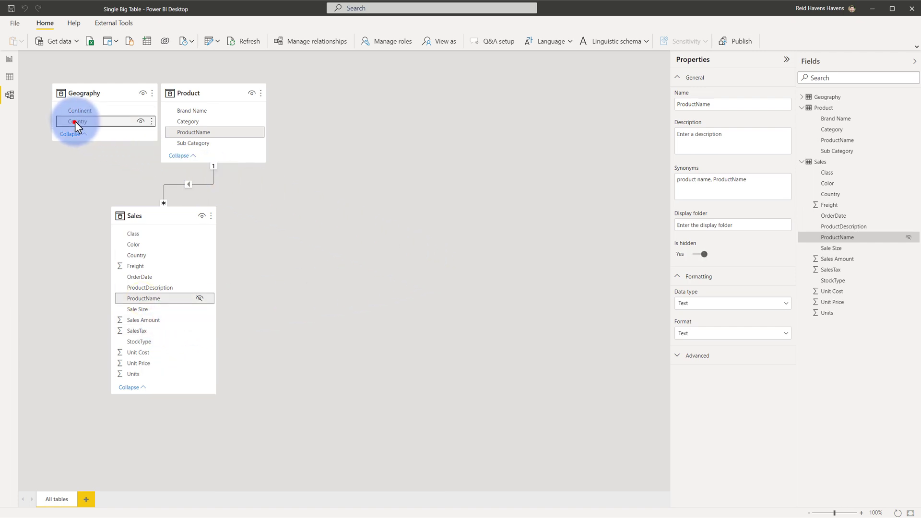
left_click_drag(75, 121, 152, 255)
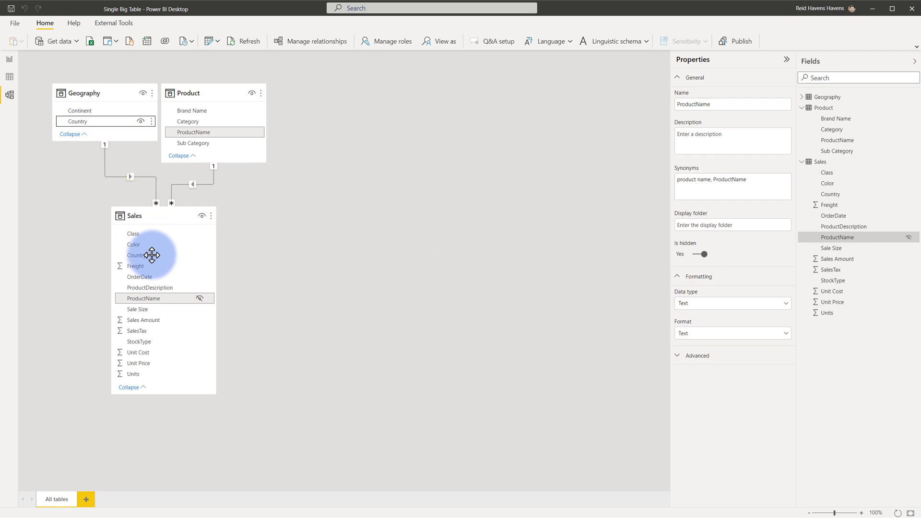
right_click(140, 257)
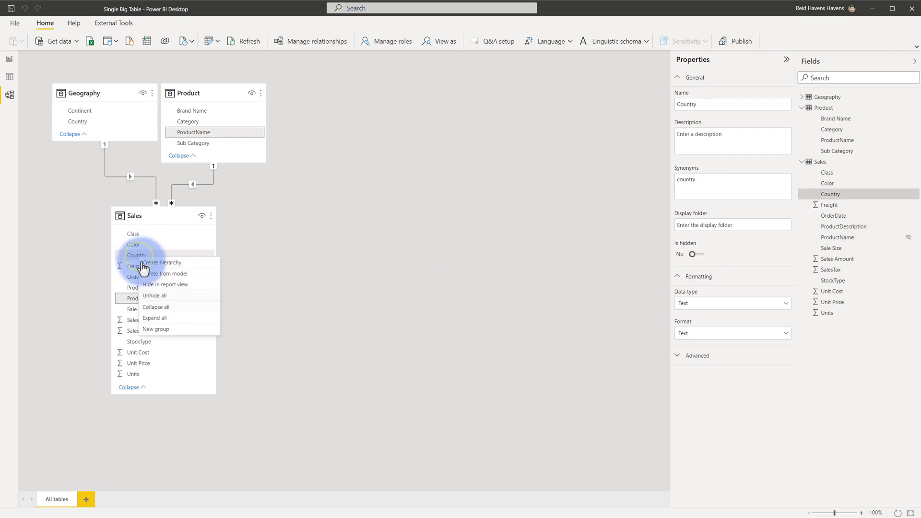
left_click(152, 284)
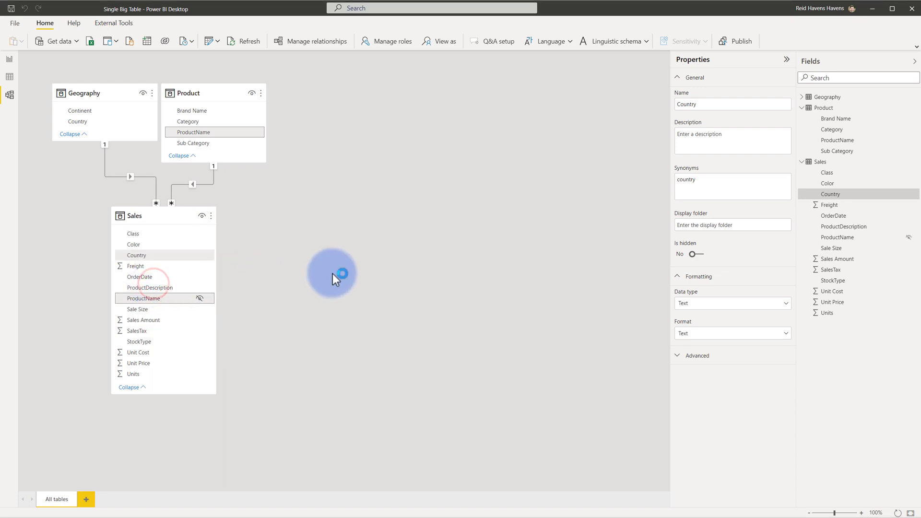
left_click(134, 205)
left_click(109, 91)
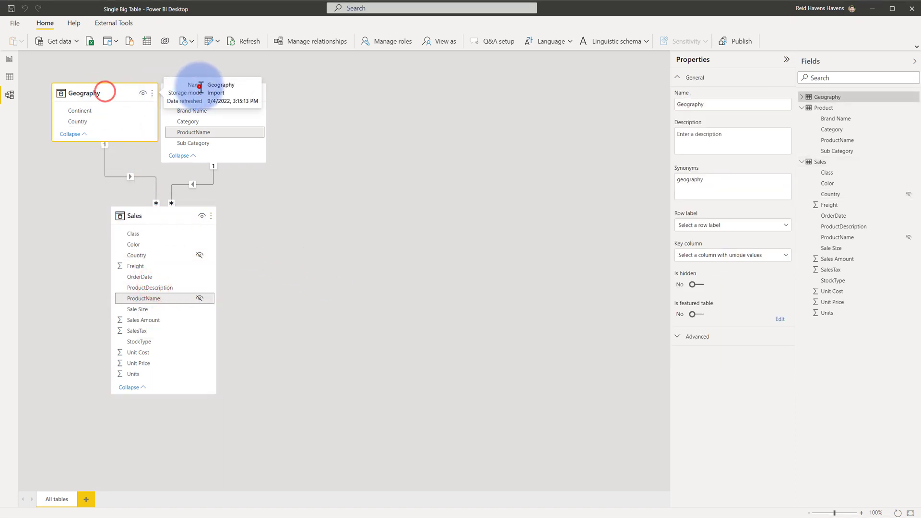
left_click(263, 94)
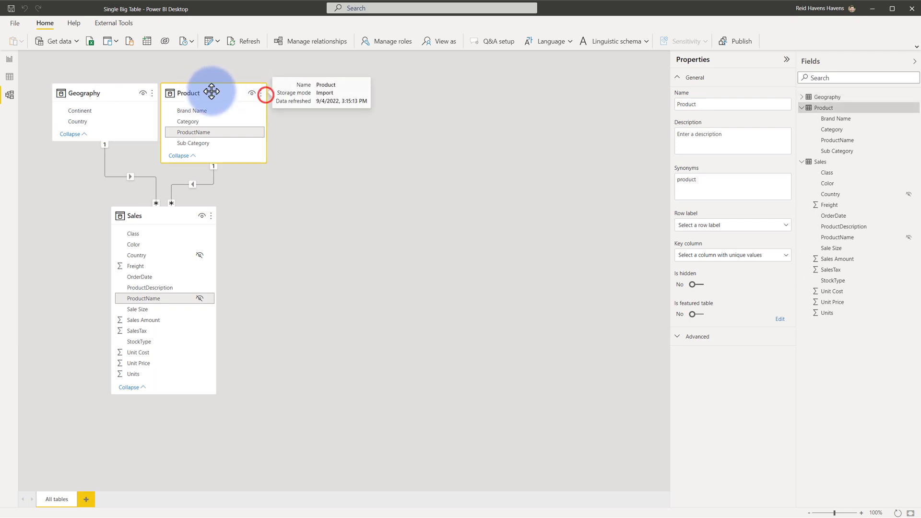